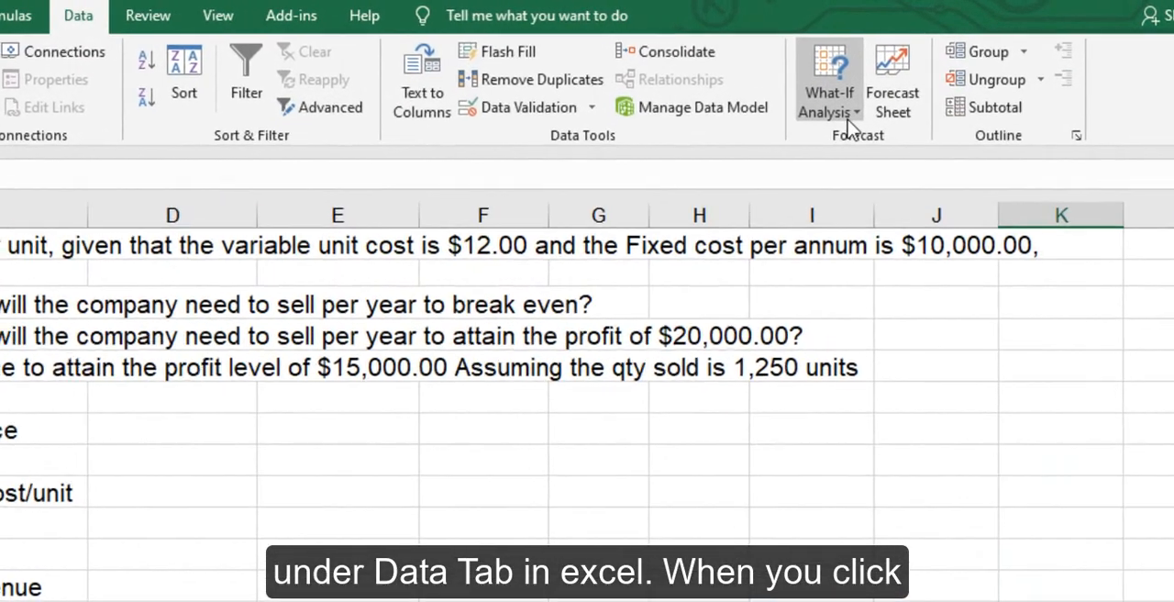
- Open Goal Seek, examine its Set cell, To value and By changing cell fields, and close it without running
click(848, 122)
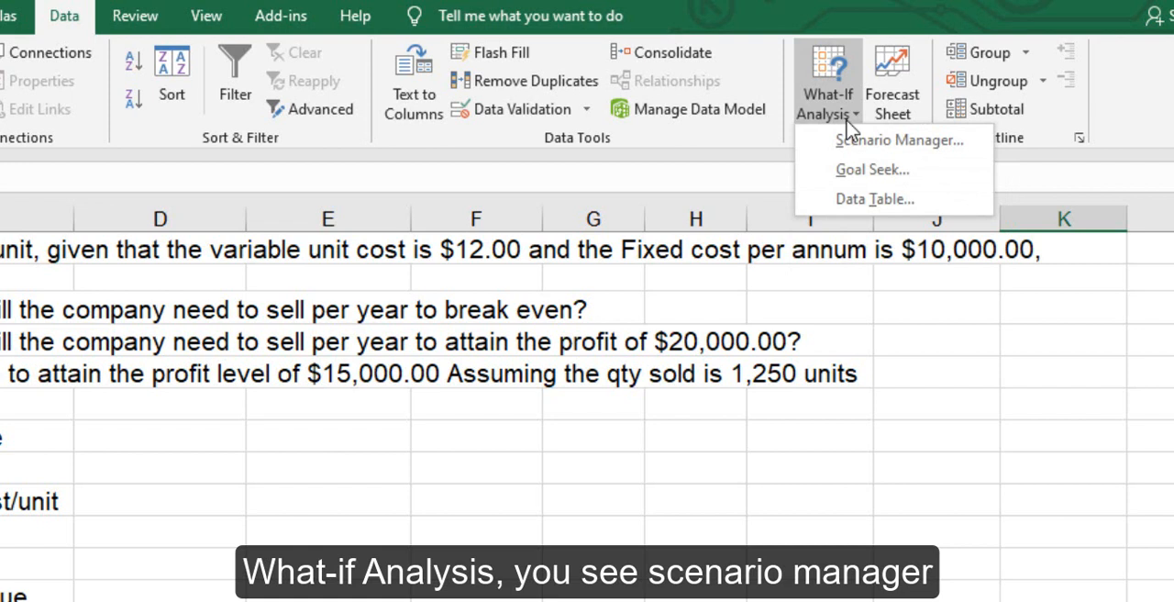
click(858, 179)
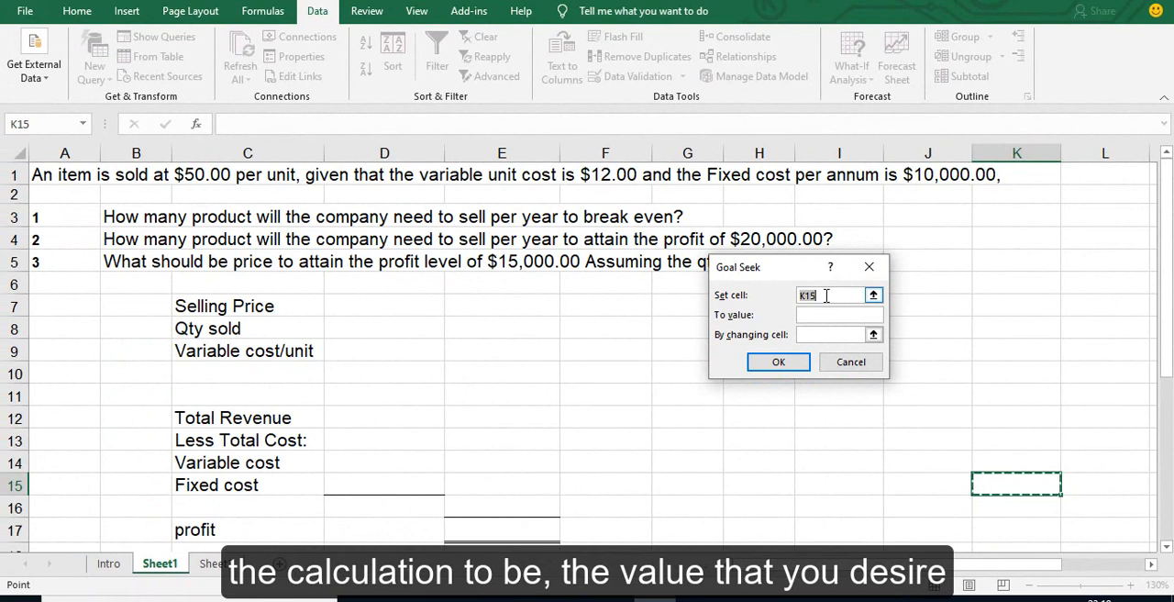
click(823, 299)
click(822, 318)
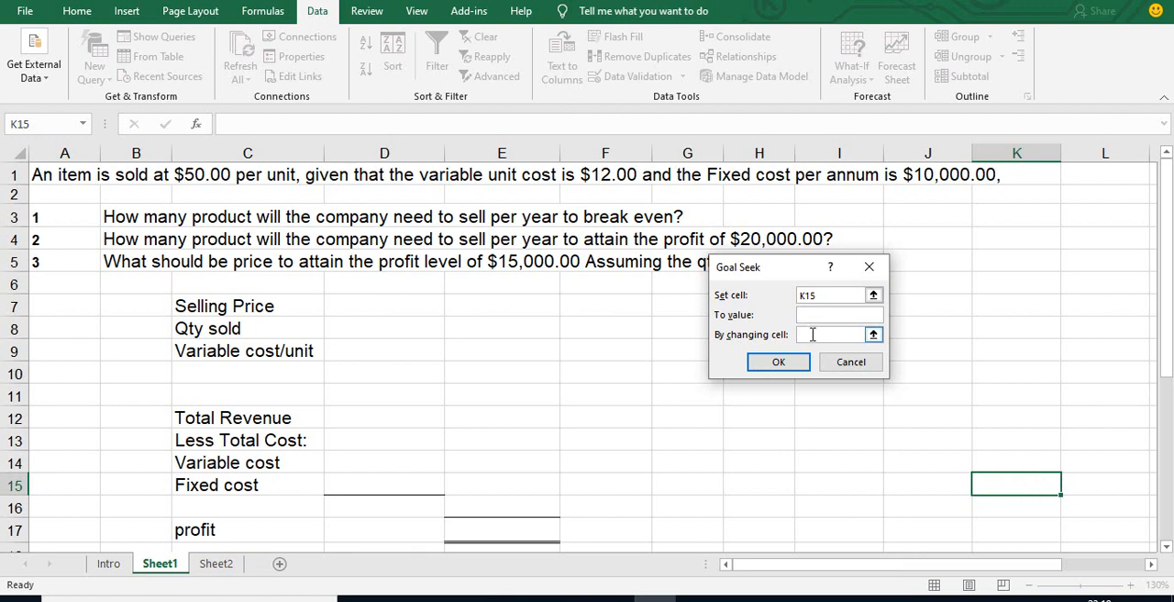
click(813, 334)
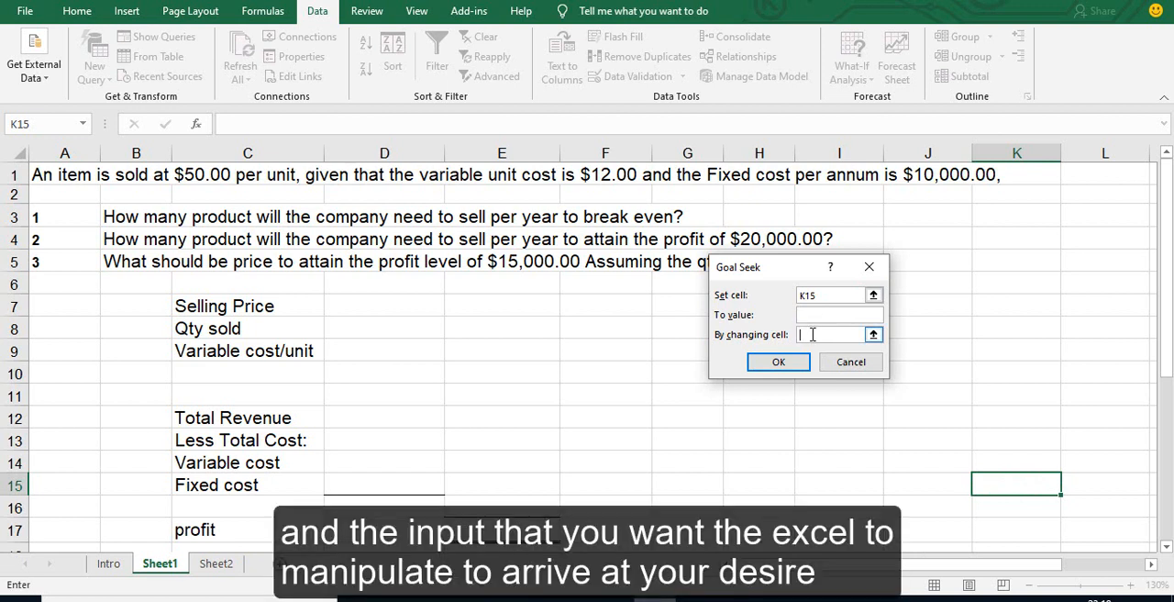
click(872, 267)
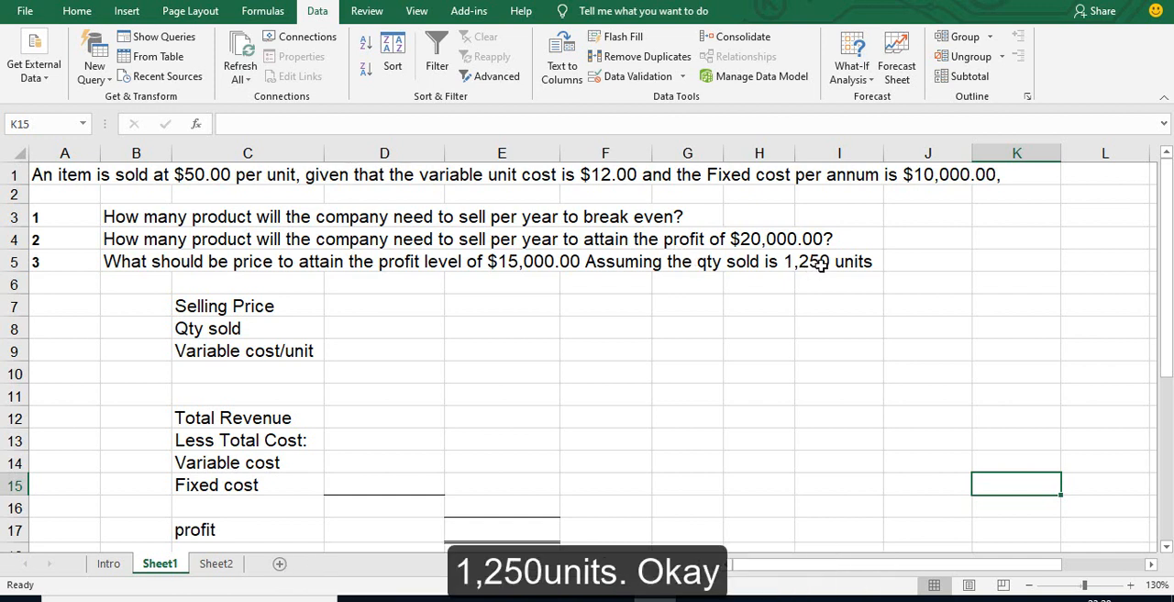
- Enter 50 as the selling price, 0 as the quantity sold and 12 as the variable cost per unit in D7:D9
click(401, 305)
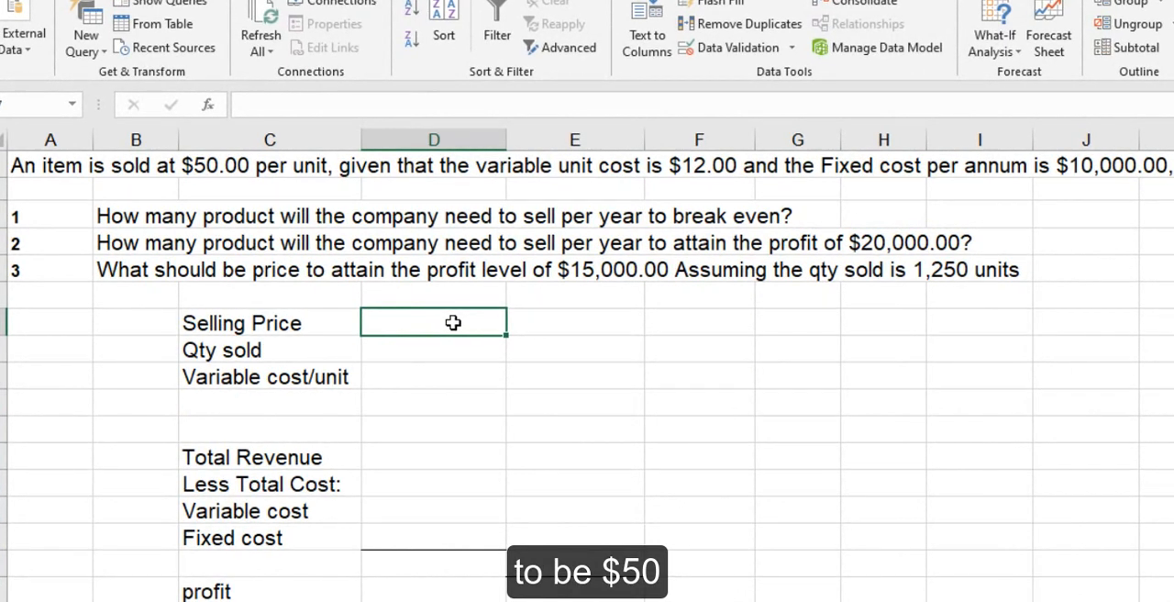
text(50)
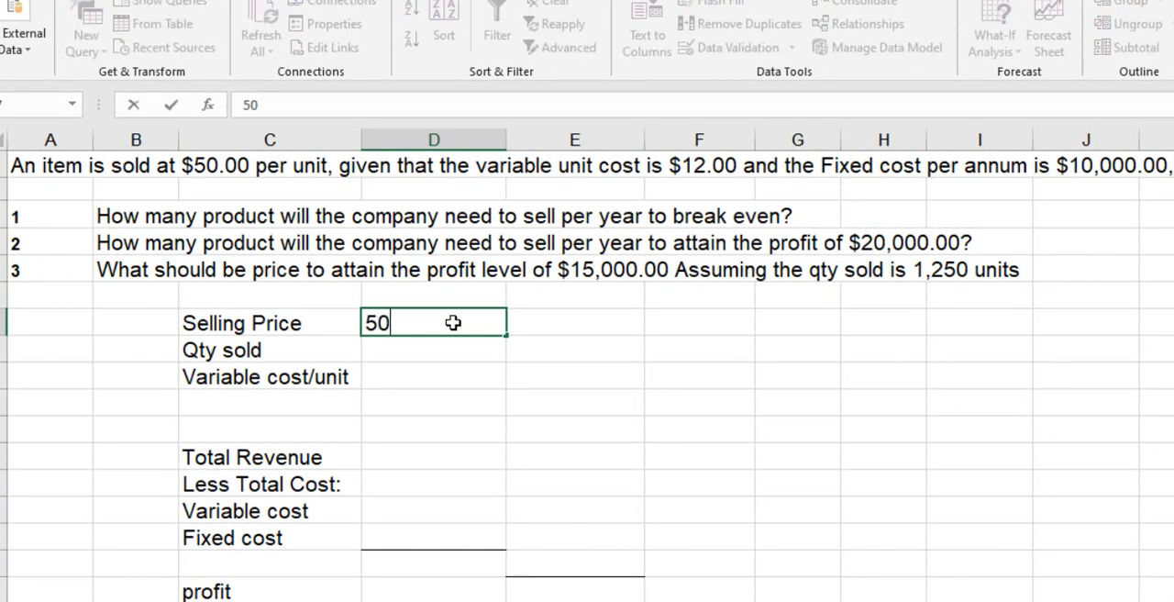
key(Return)
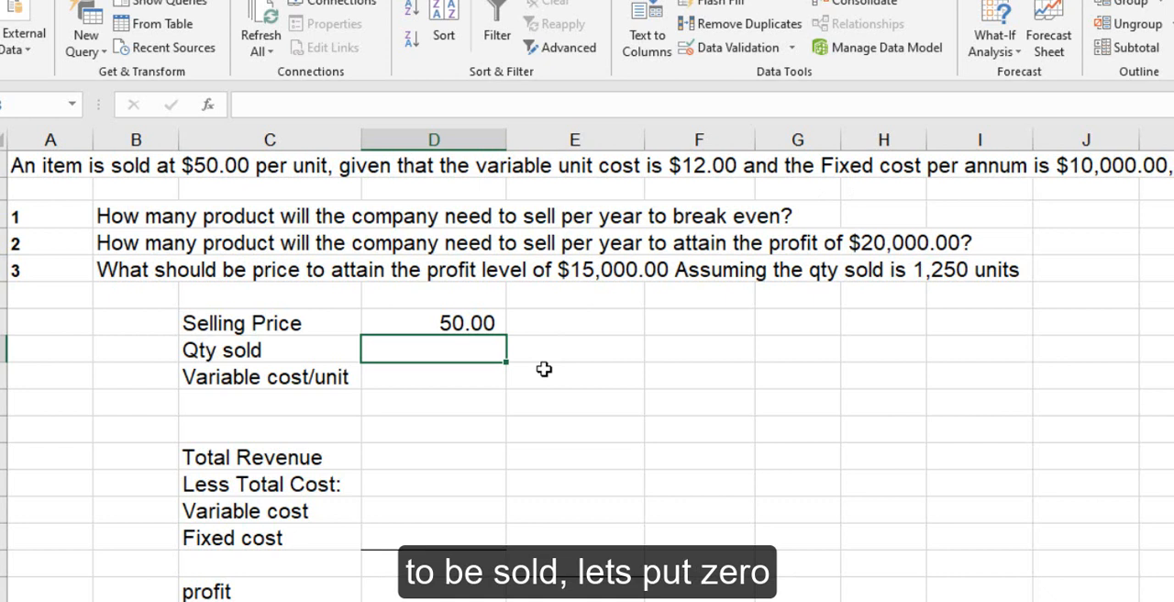
text(0)
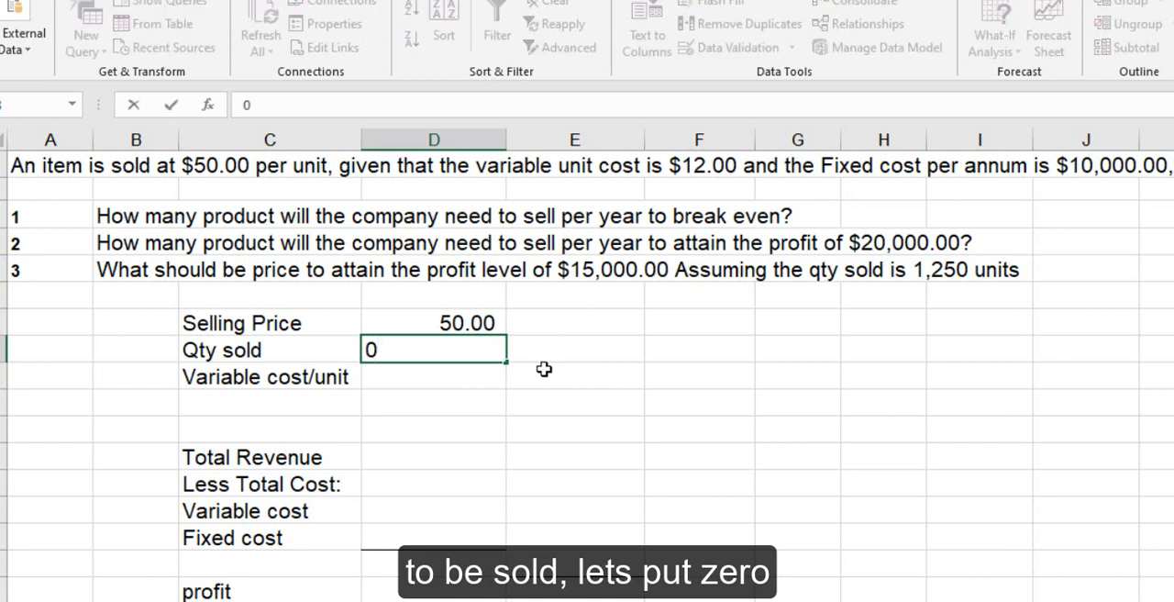
key(Return)
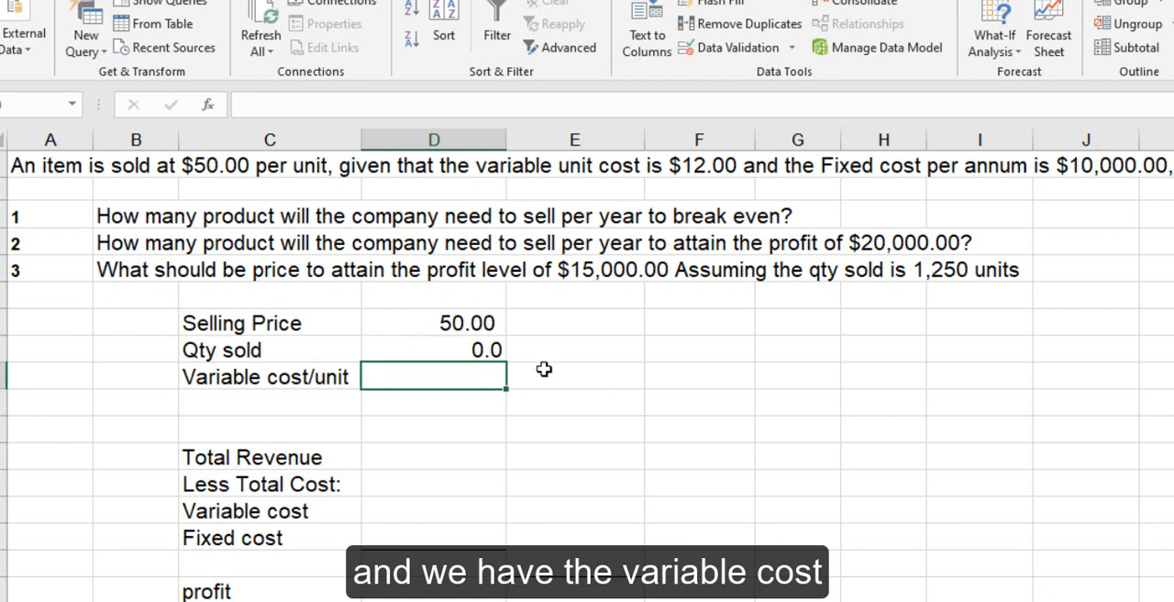
text(12)
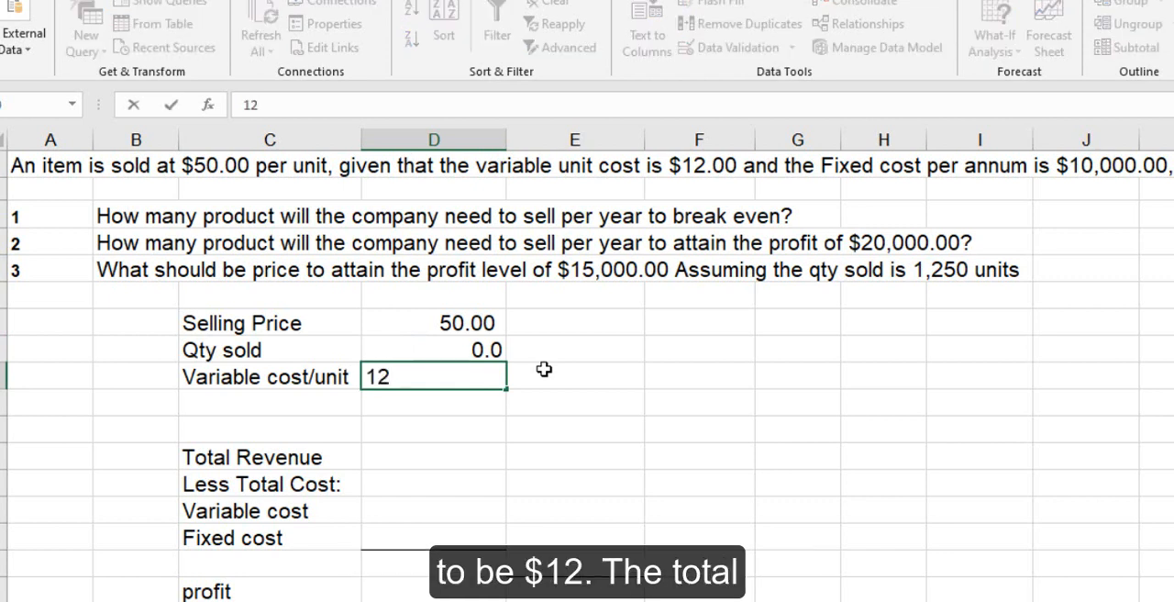
key(ctrl+Return)
key(Down)
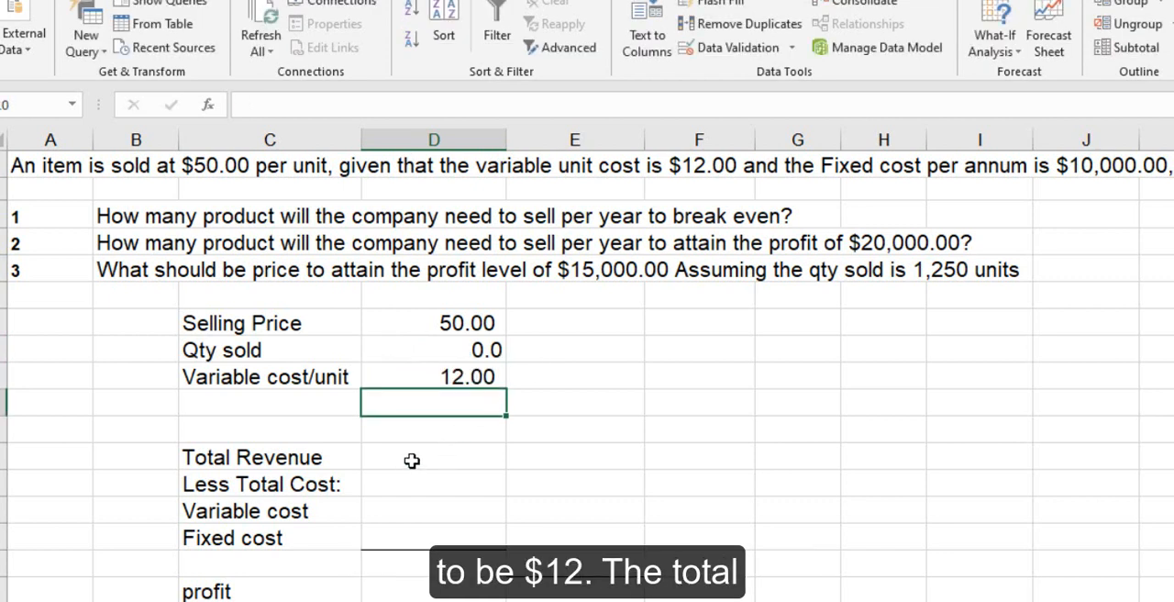
- Calculate Total Revenue in D12 as selling price times quantity sold with the formula =D7*D8
click(412, 460)
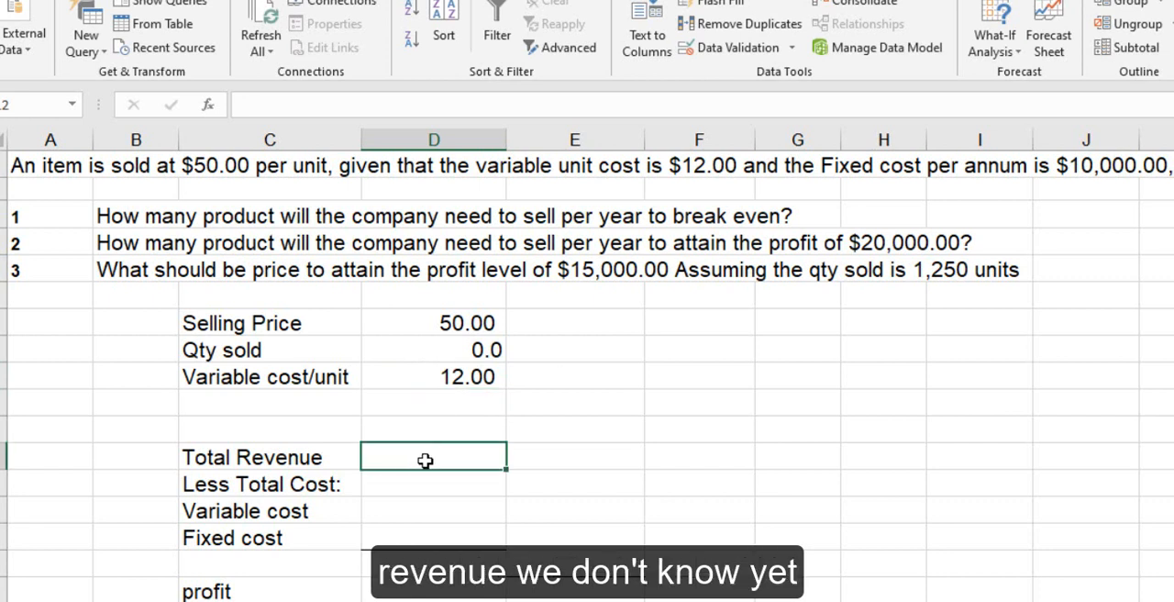
text(=)
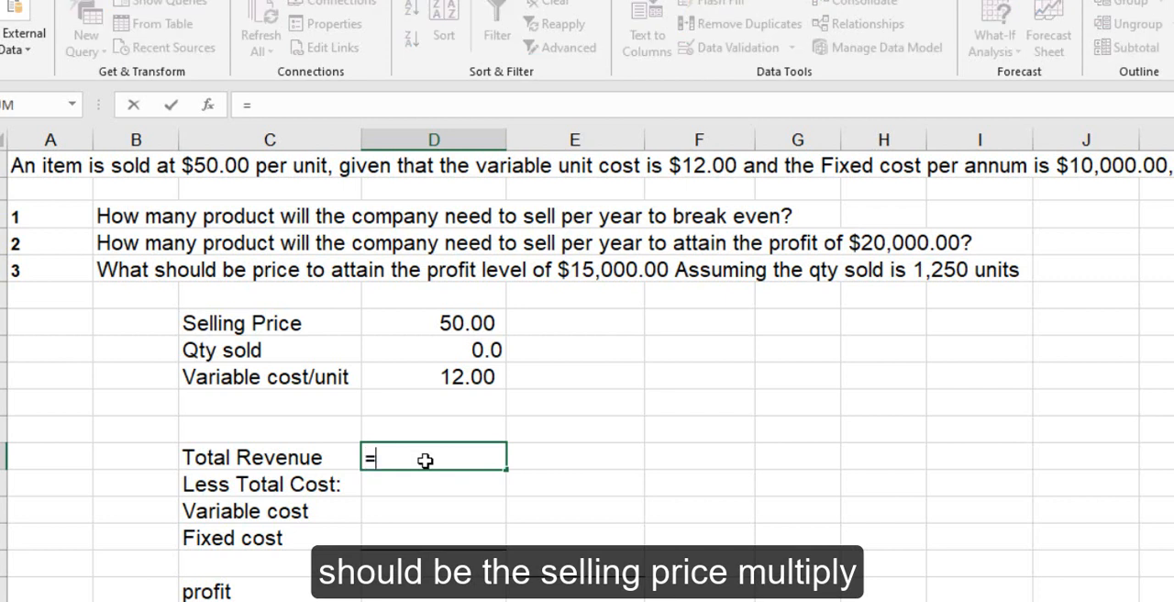
click(441, 323)
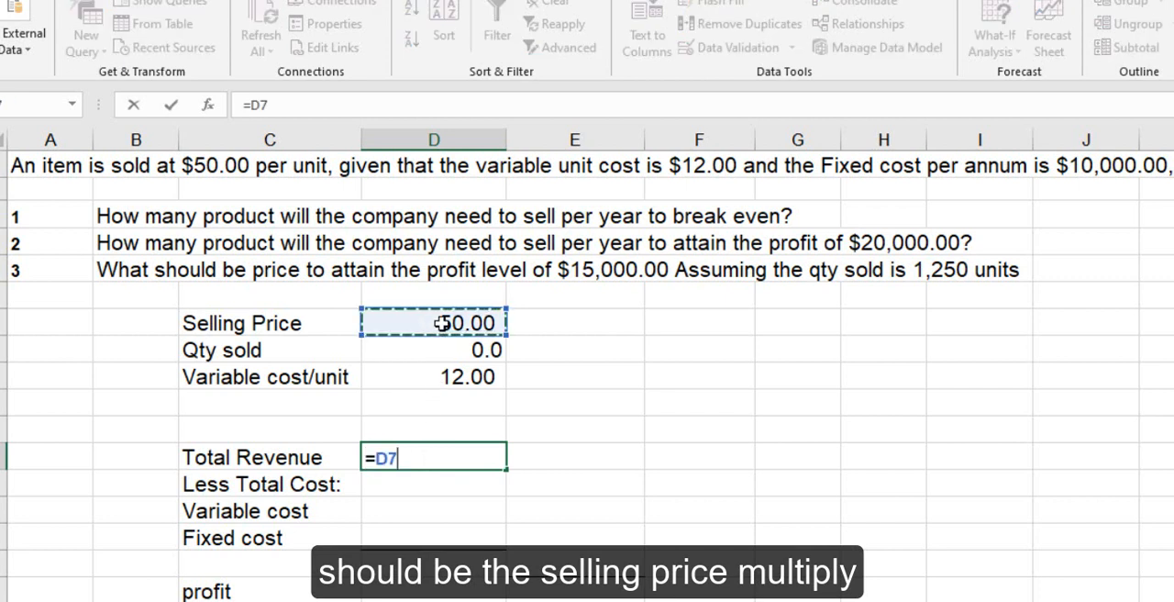
text(*)
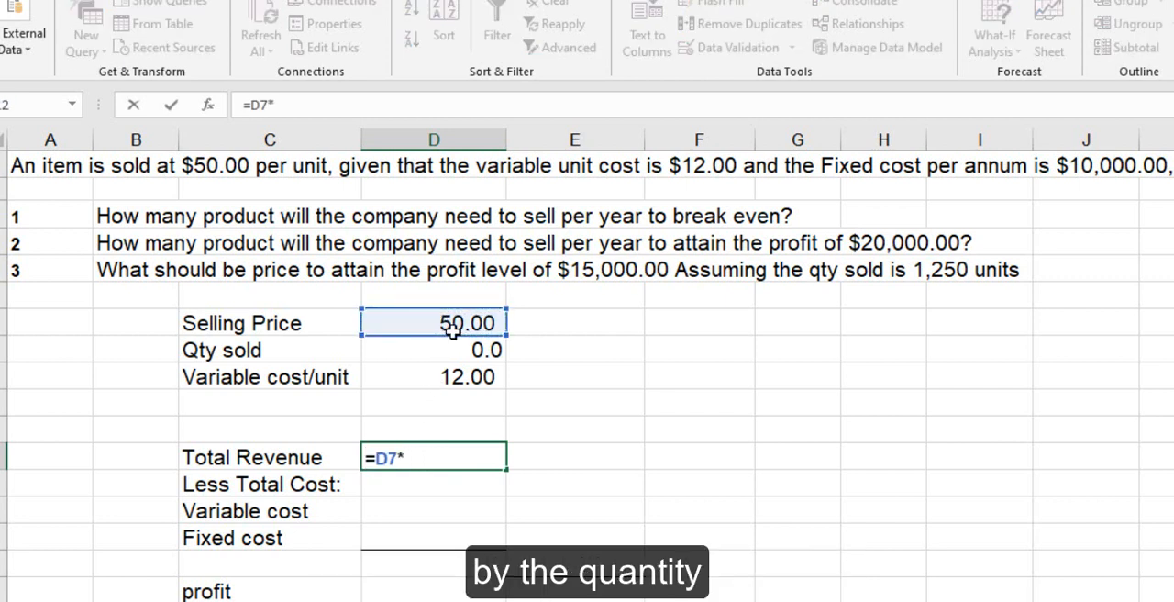
click(465, 355)
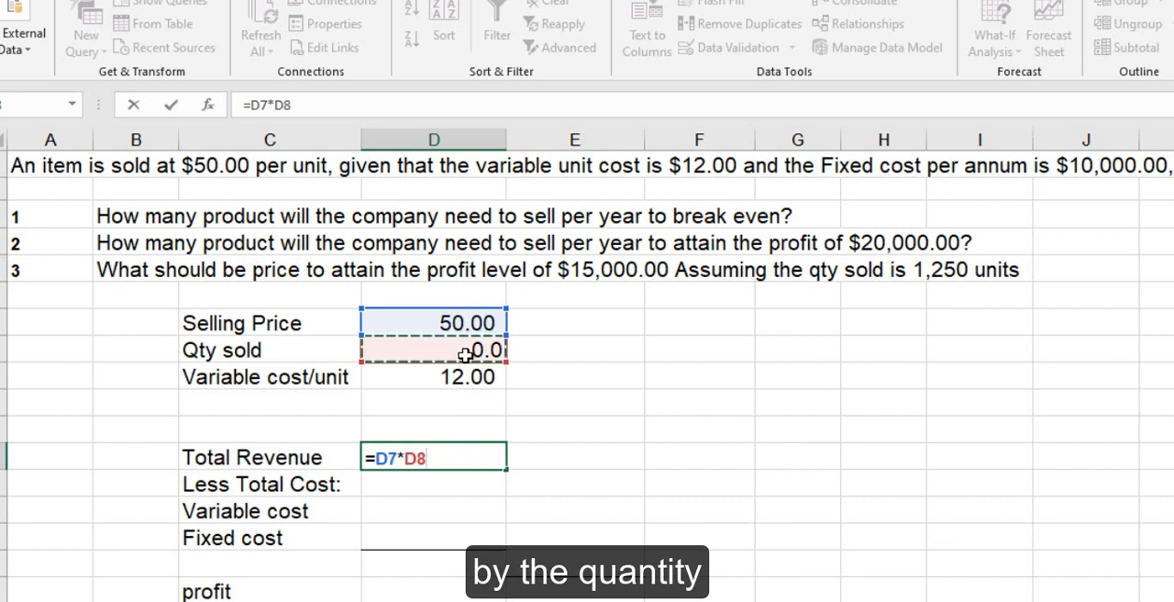
key(Return)
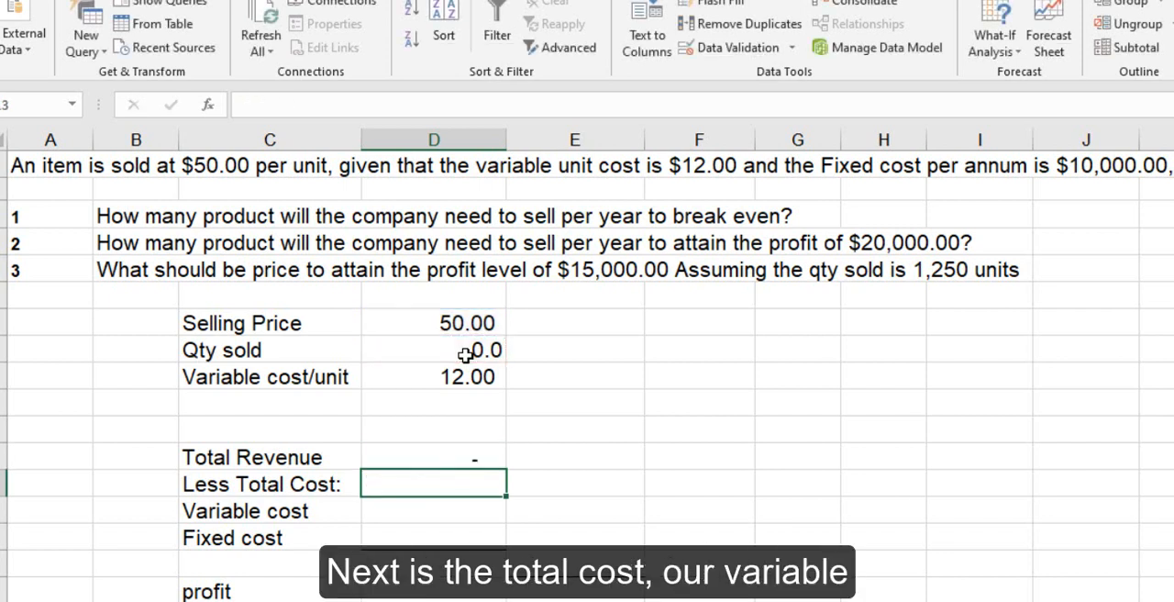
- Calculate the variable cost in D14 with =D9*D8 and enter a fixed cost of 10000 below it in D15
click(421, 510)
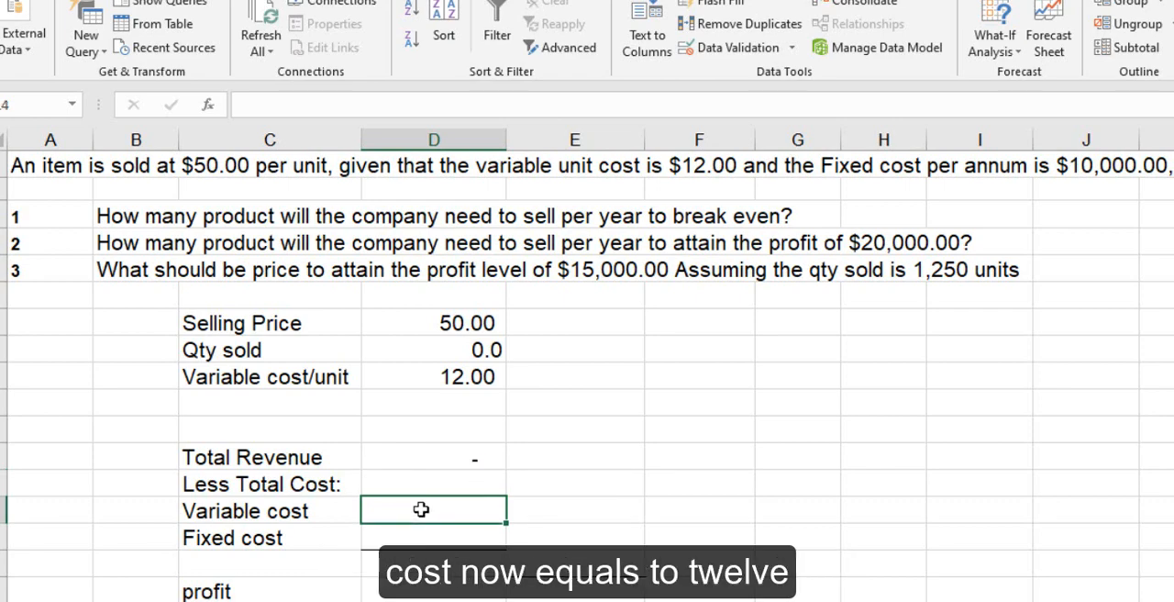
text(=)
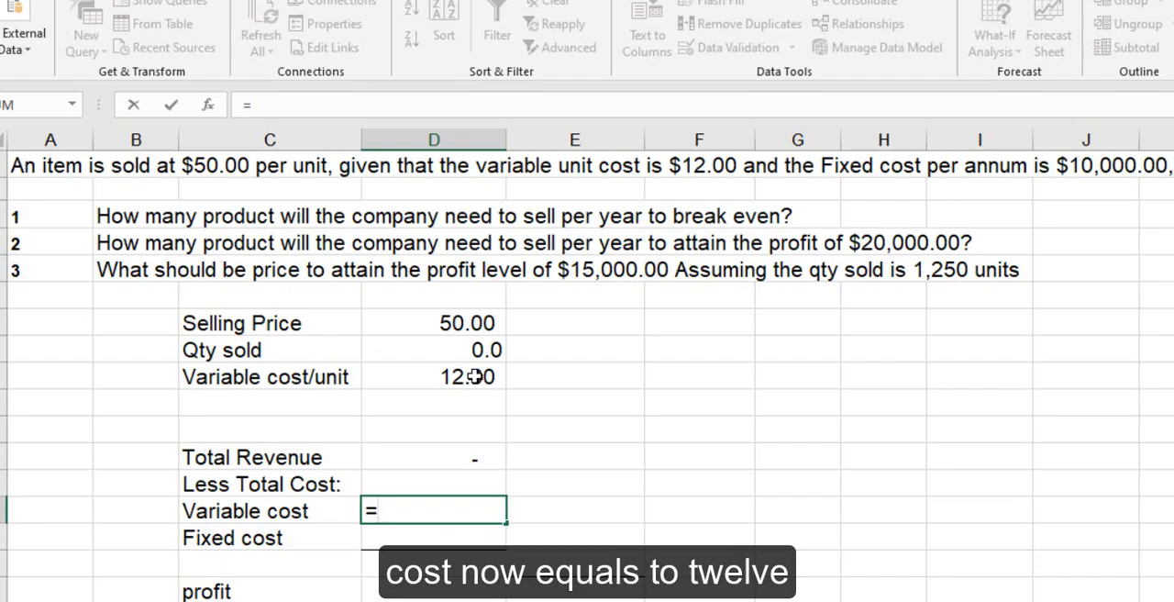
click(473, 376)
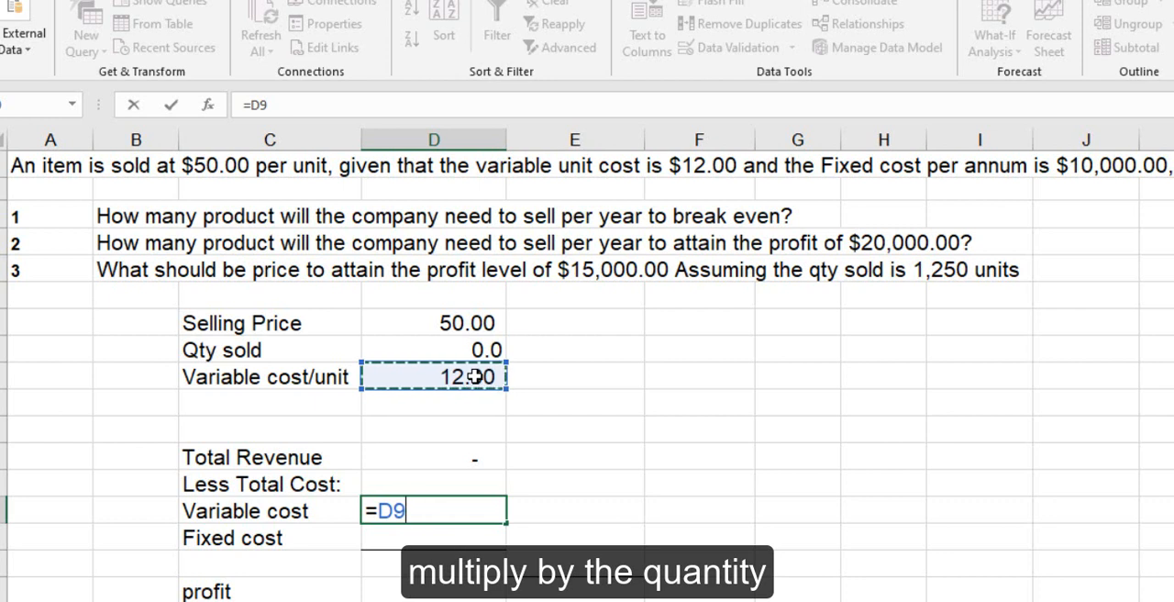
text(*)
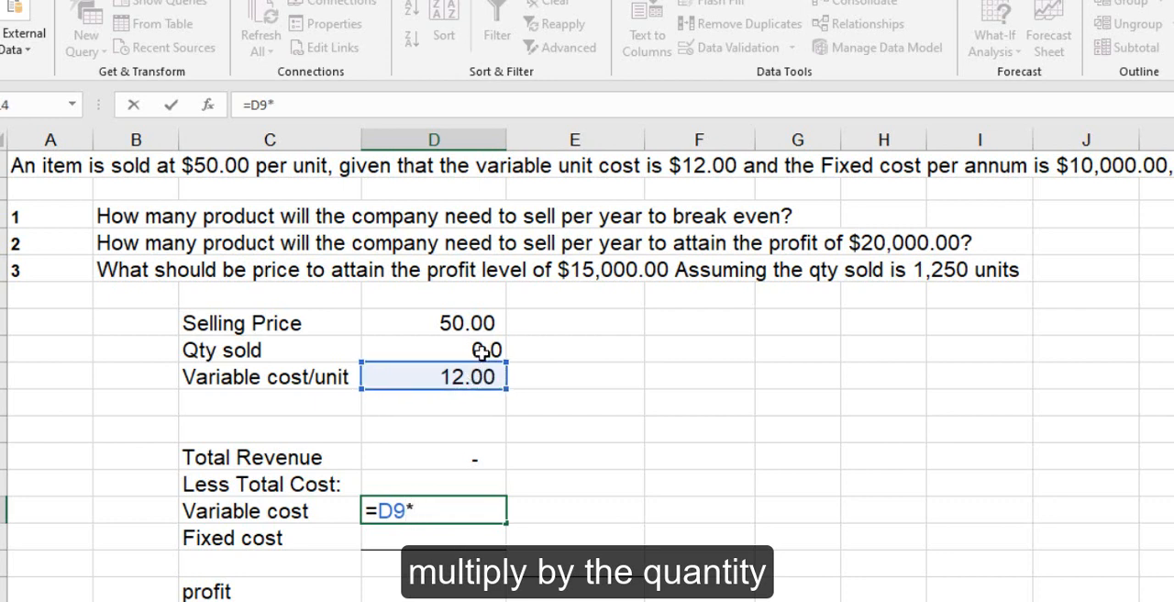
click(481, 352)
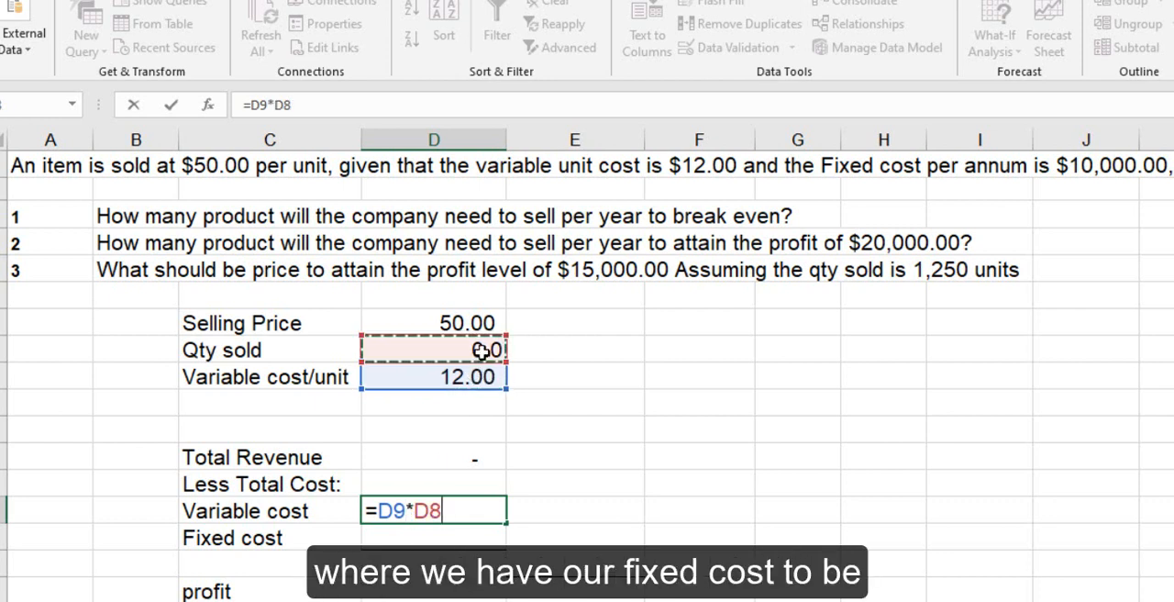
key(Return)
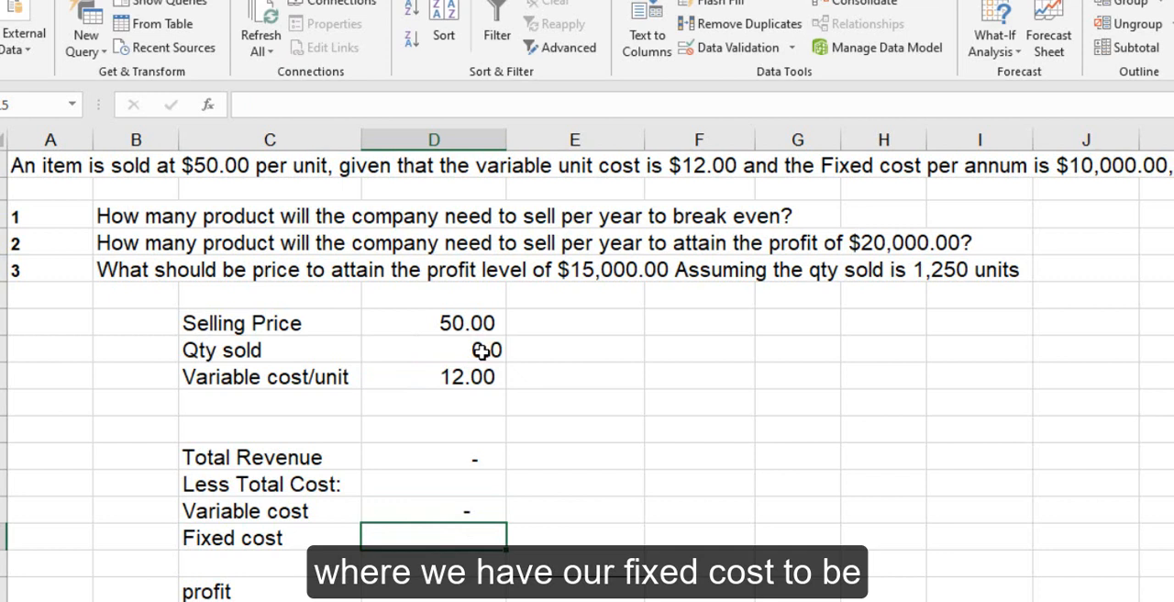
text(10000)
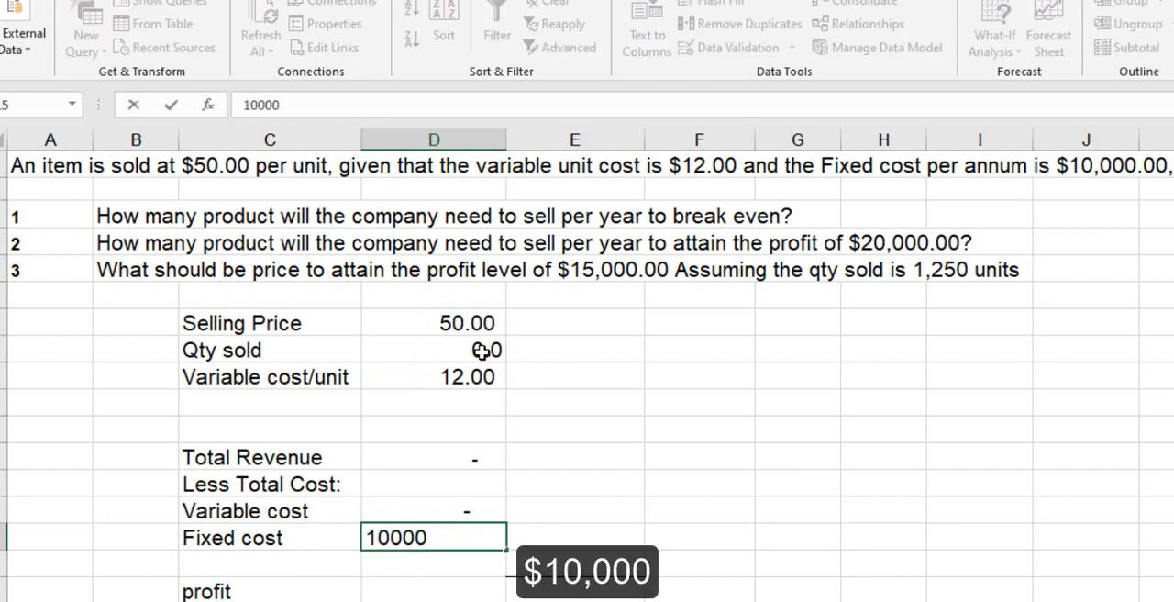
key(Return)
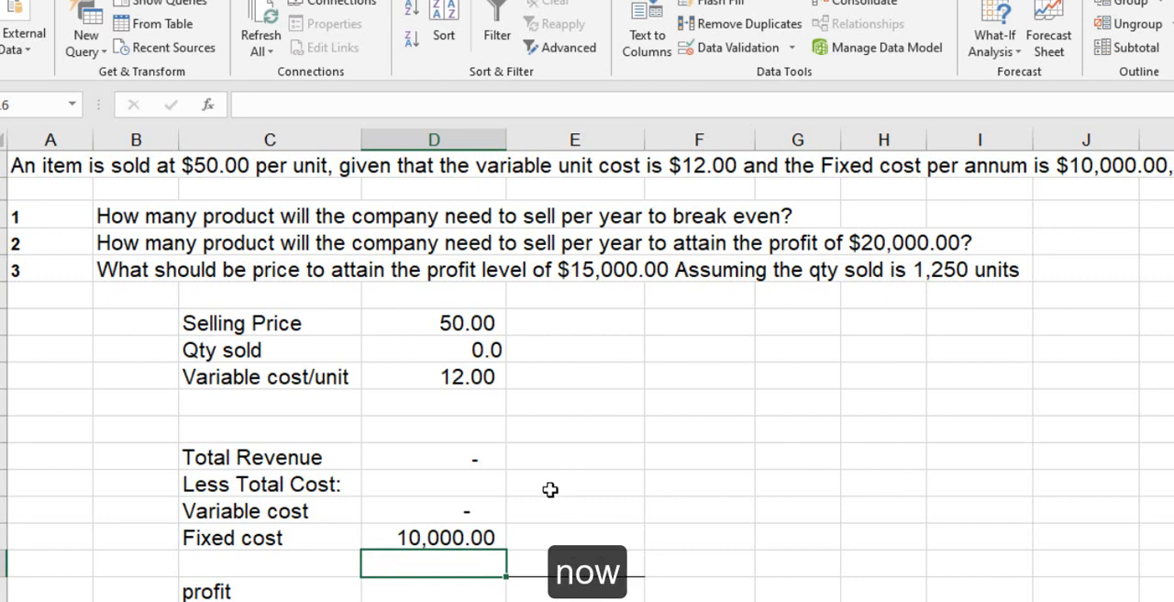
- Carry the total revenue over to cell E12 with the formula =D12
click(483, 460)
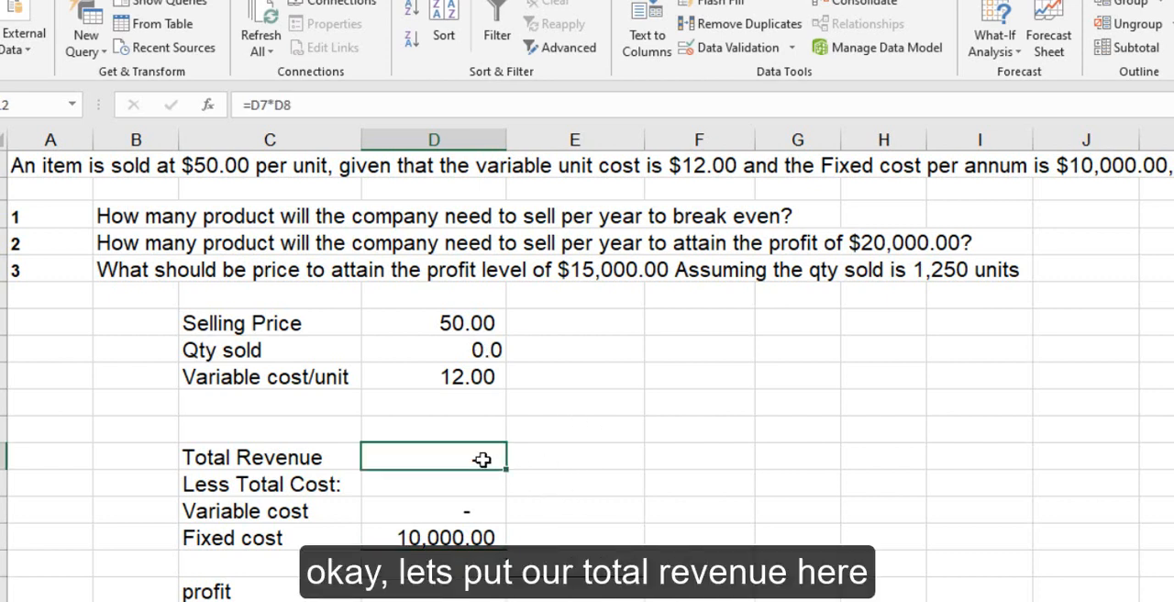
click(559, 462)
text(=)
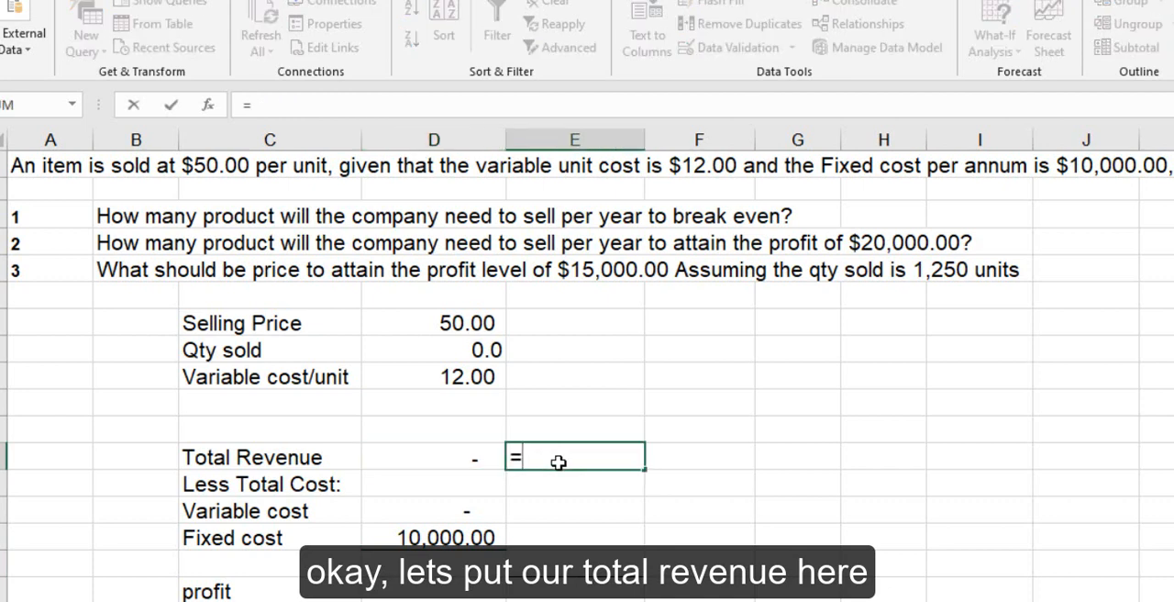
click(461, 460)
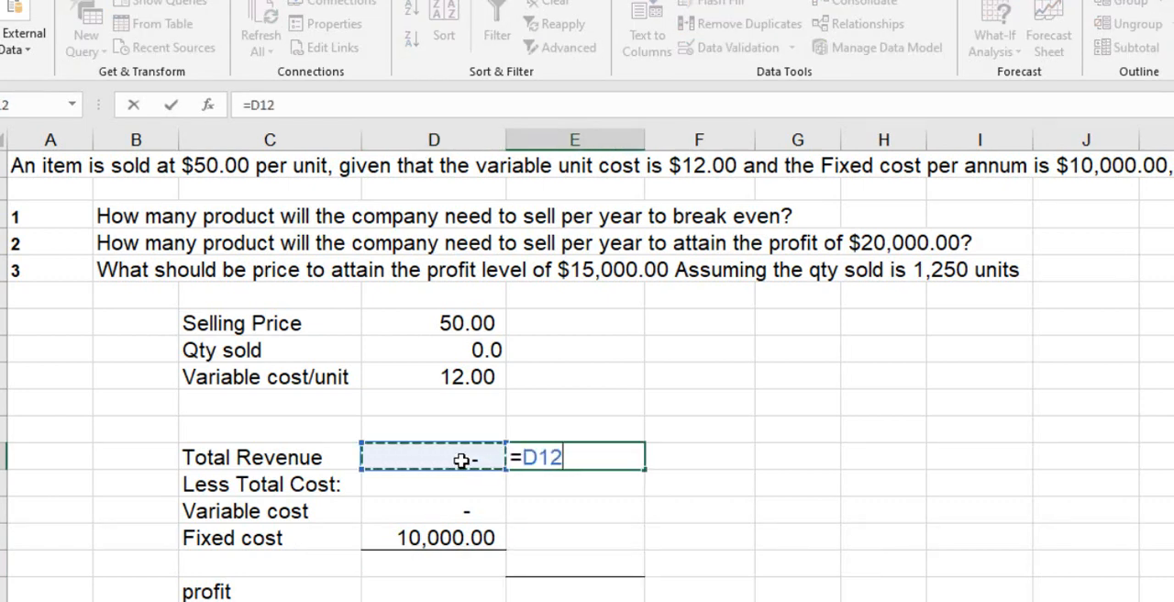
key(Return)
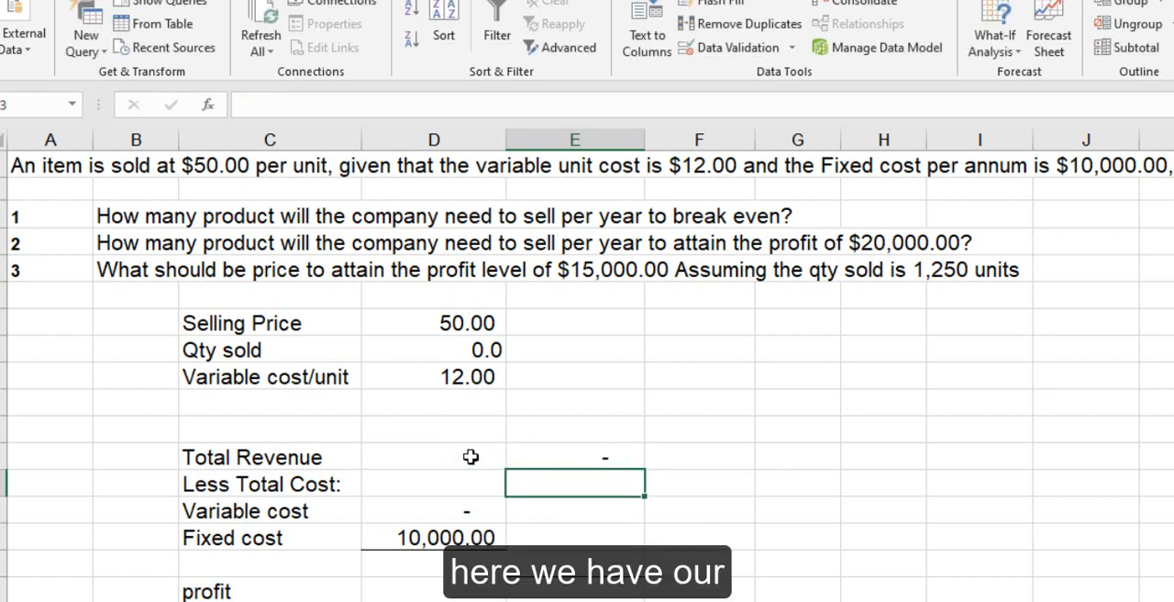
- Calculate the total cost in E15 by adding the fixed and variable costs with =D15+D14
click(577, 536)
text(=)
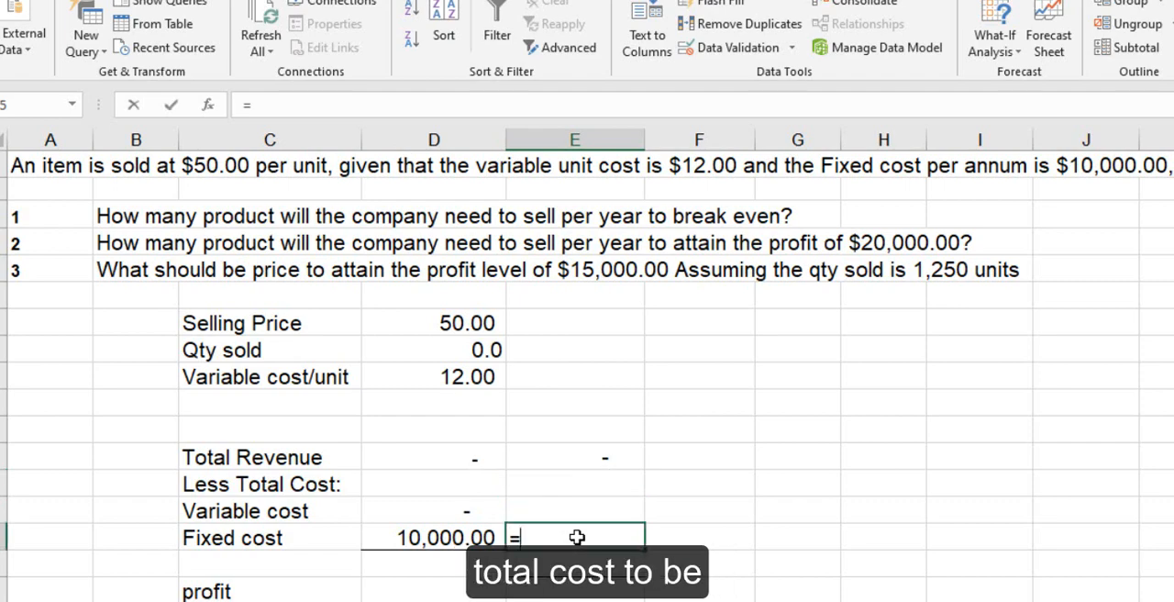
key(BackSpace)
text(=)
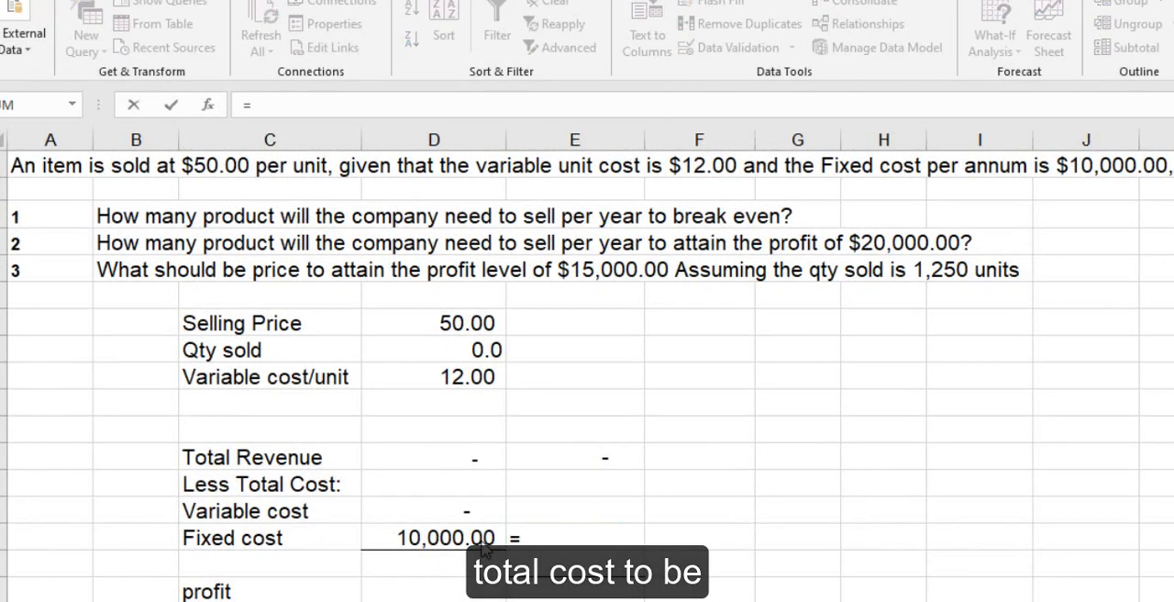
click(482, 539)
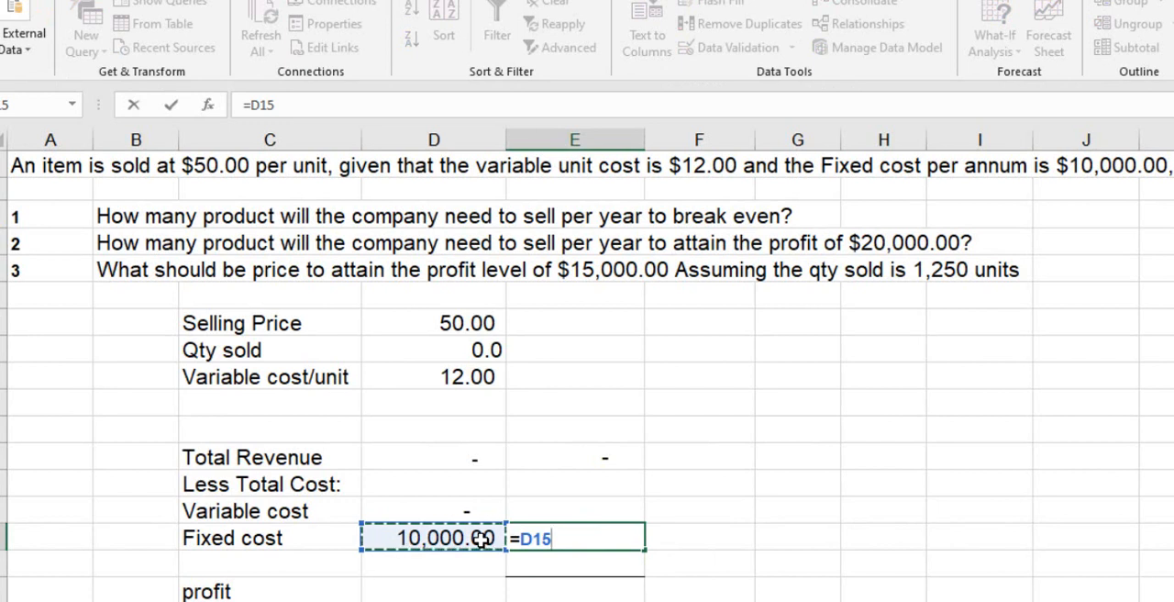
text(+)
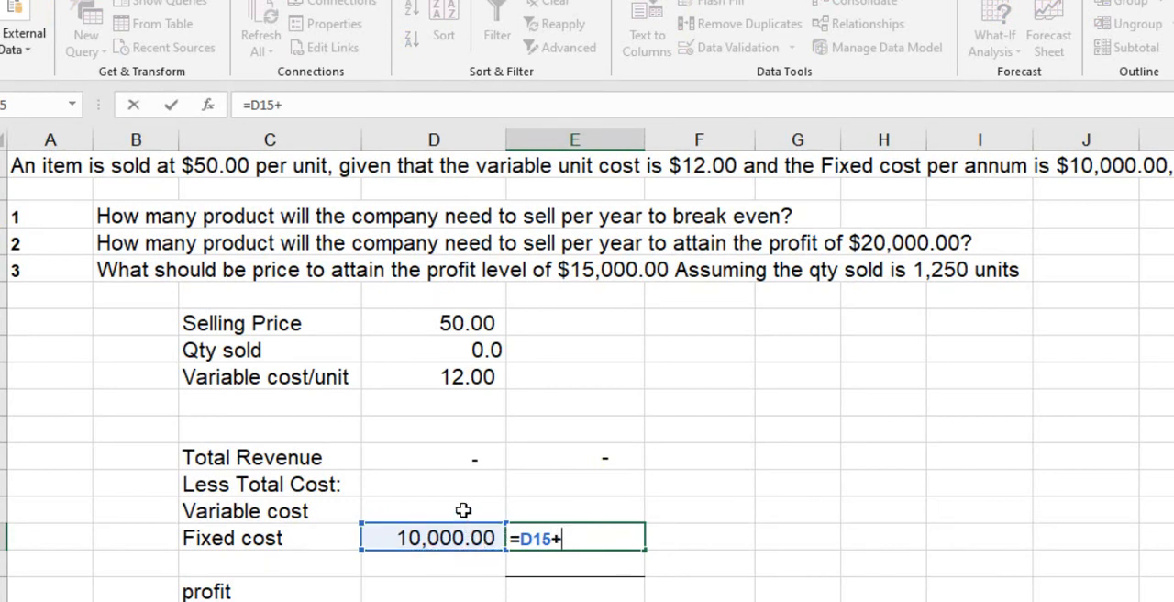
click(463, 510)
key(Return)
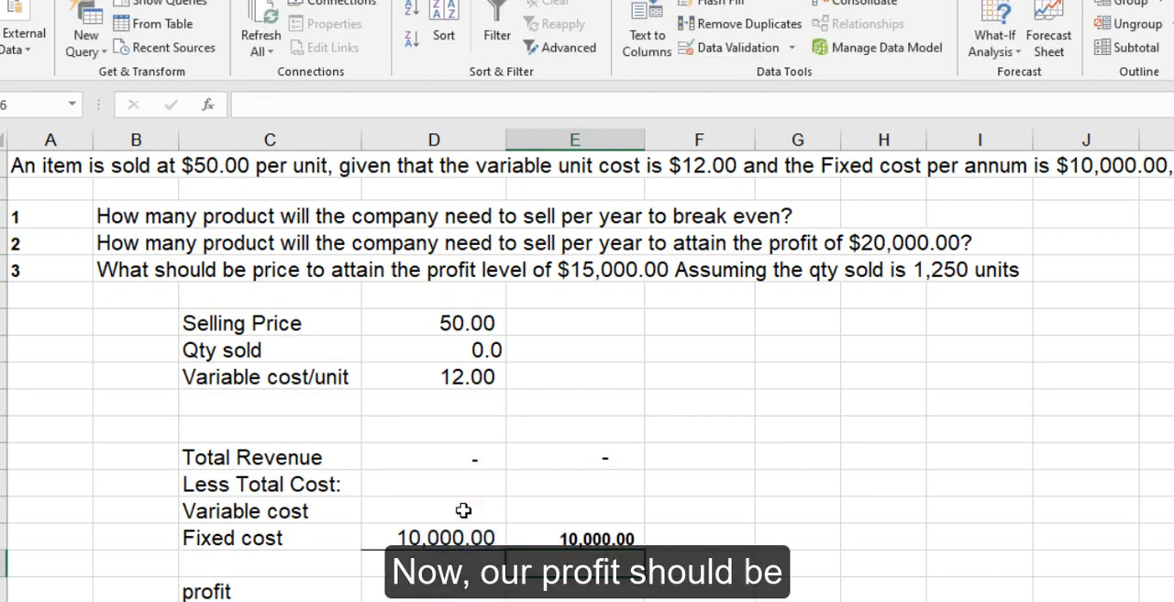
- Calculate the profit in E17 as total revenue minus total cost with the formula =E12-E15
click(564, 594)
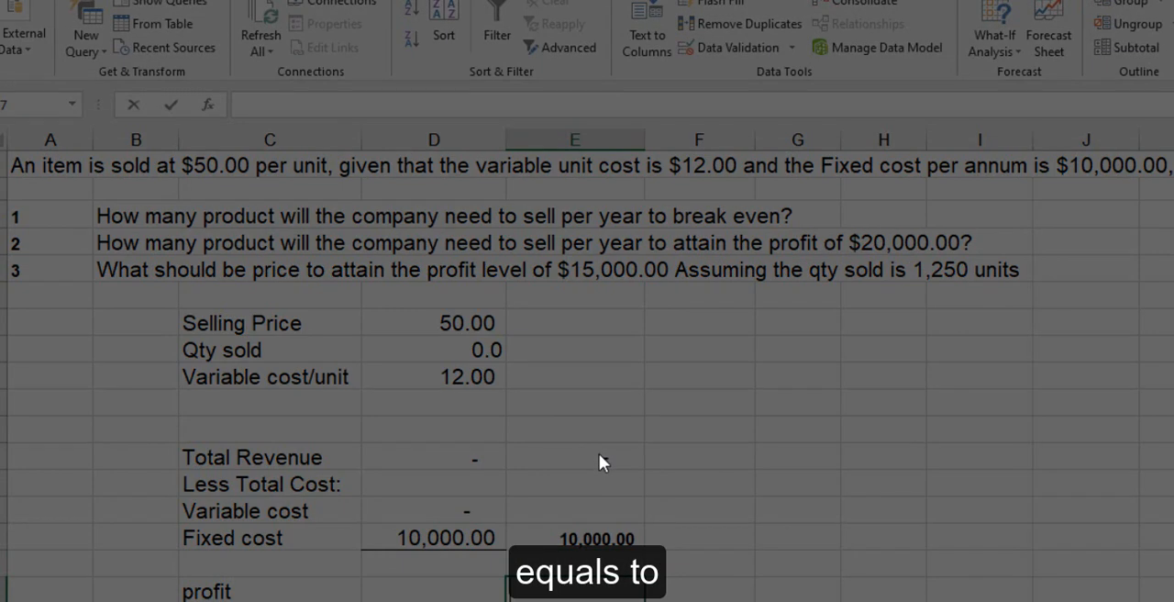
text(=)
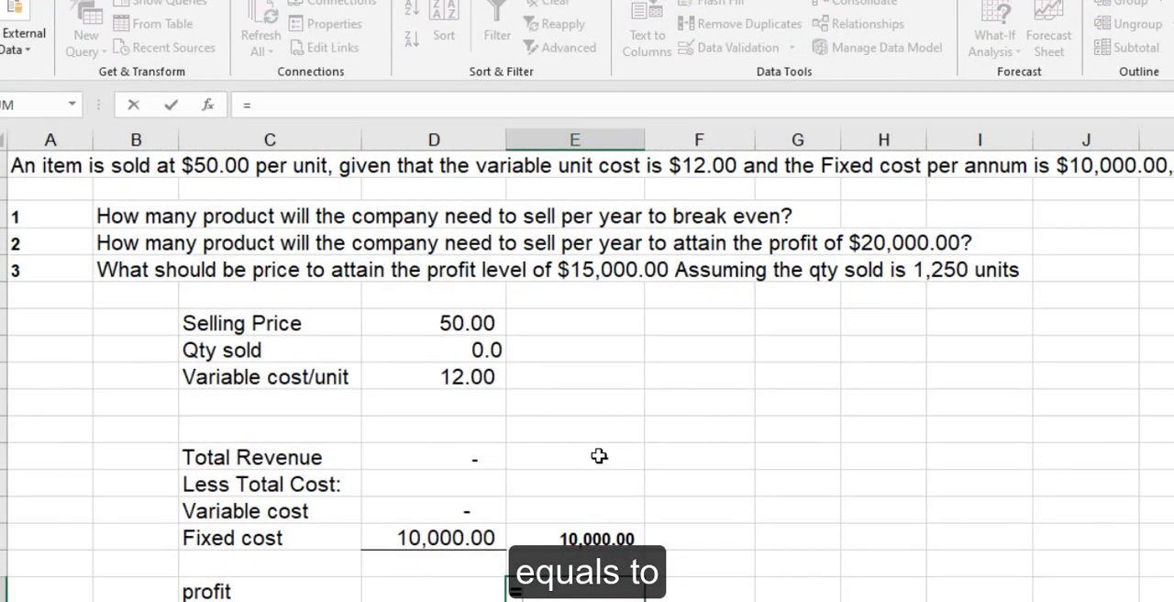
click(593, 450)
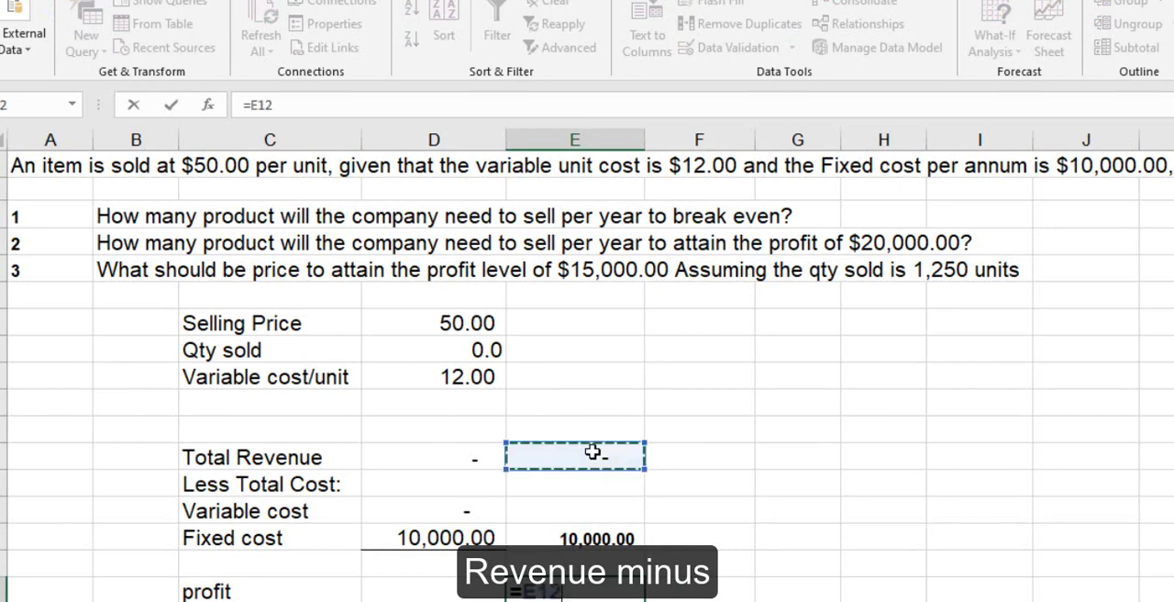
text(-)
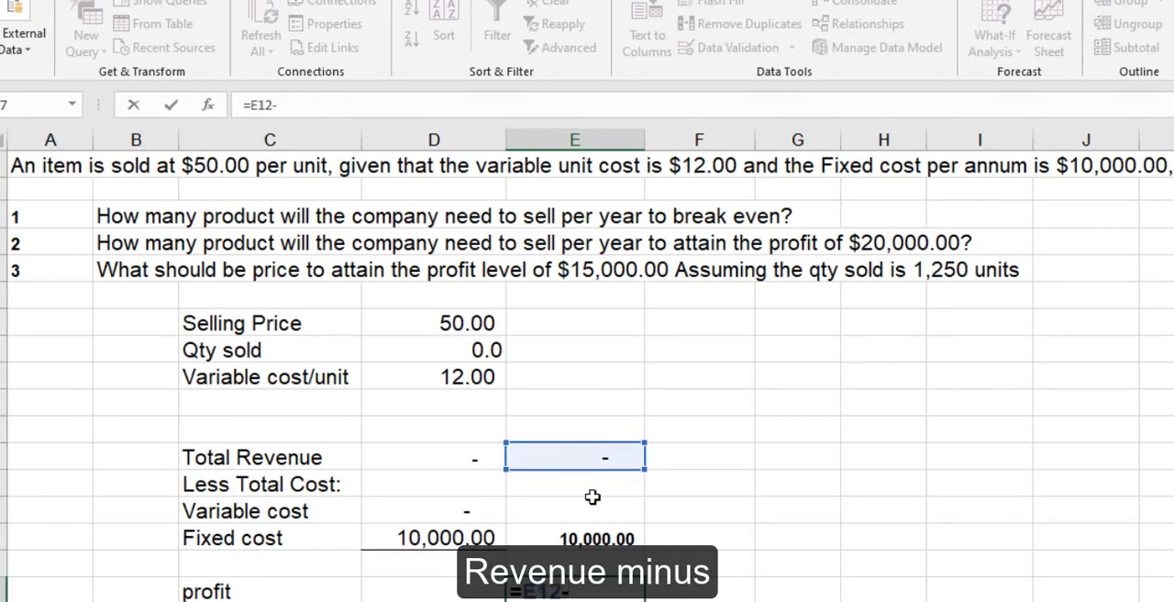
click(594, 539)
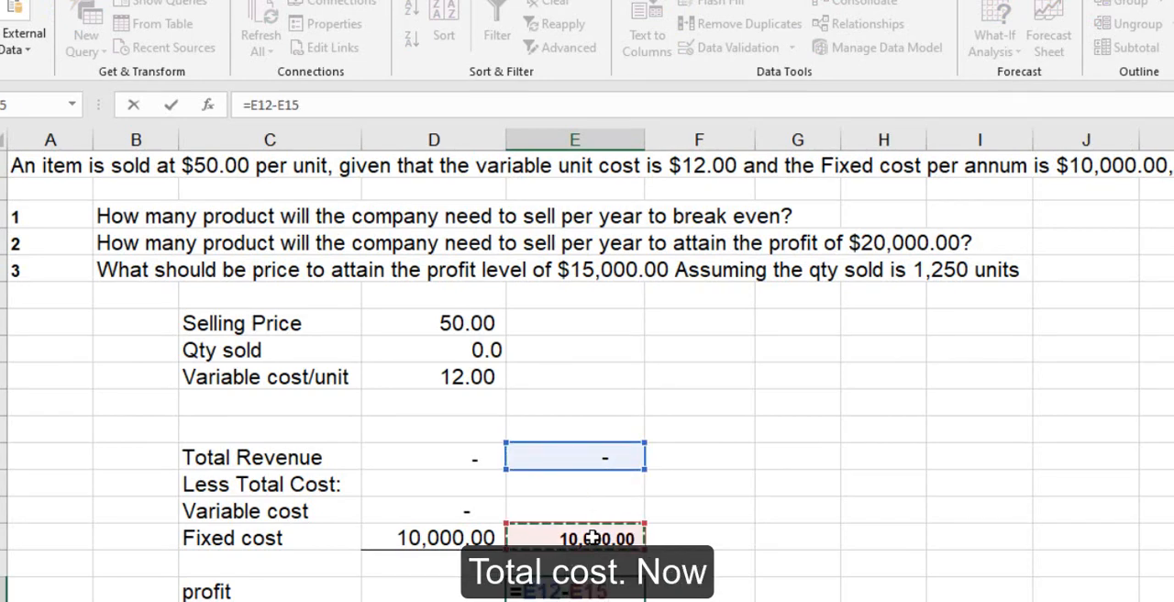
key(Return)
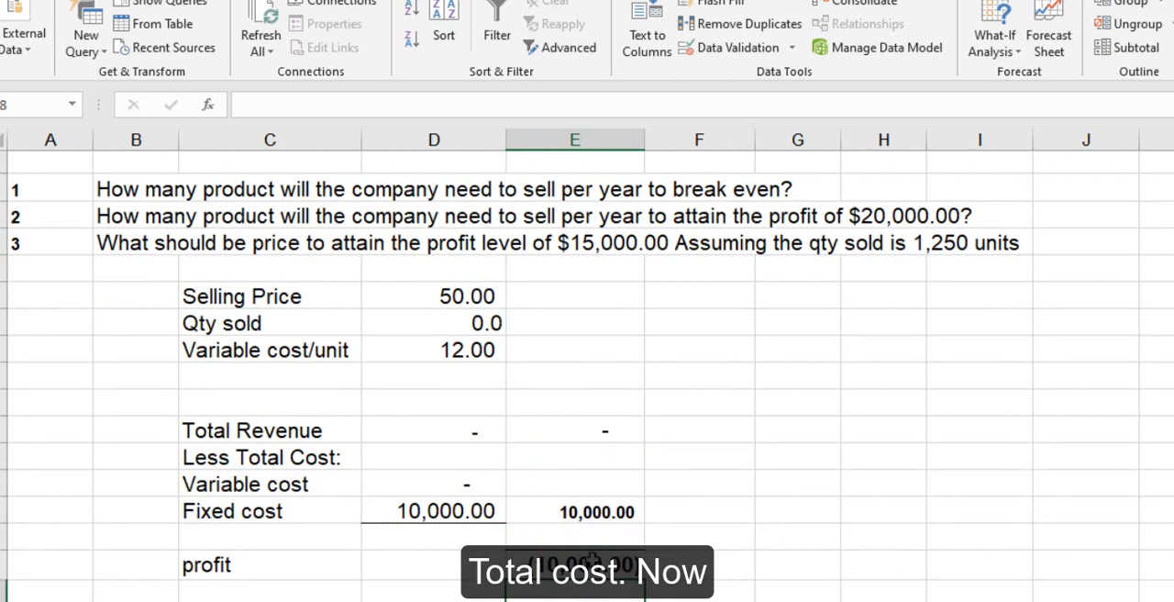
- Use Goal Seek to bring the profit in E17 to 0 by changing the quantity sold in D8, and keep the solution
click(611, 562)
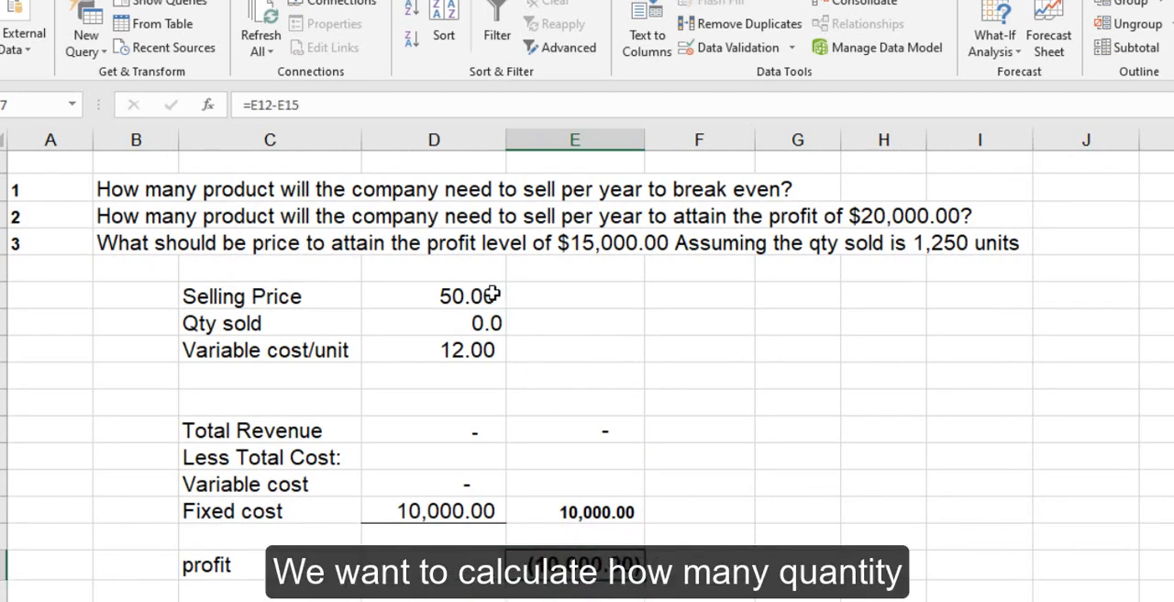
click(477, 317)
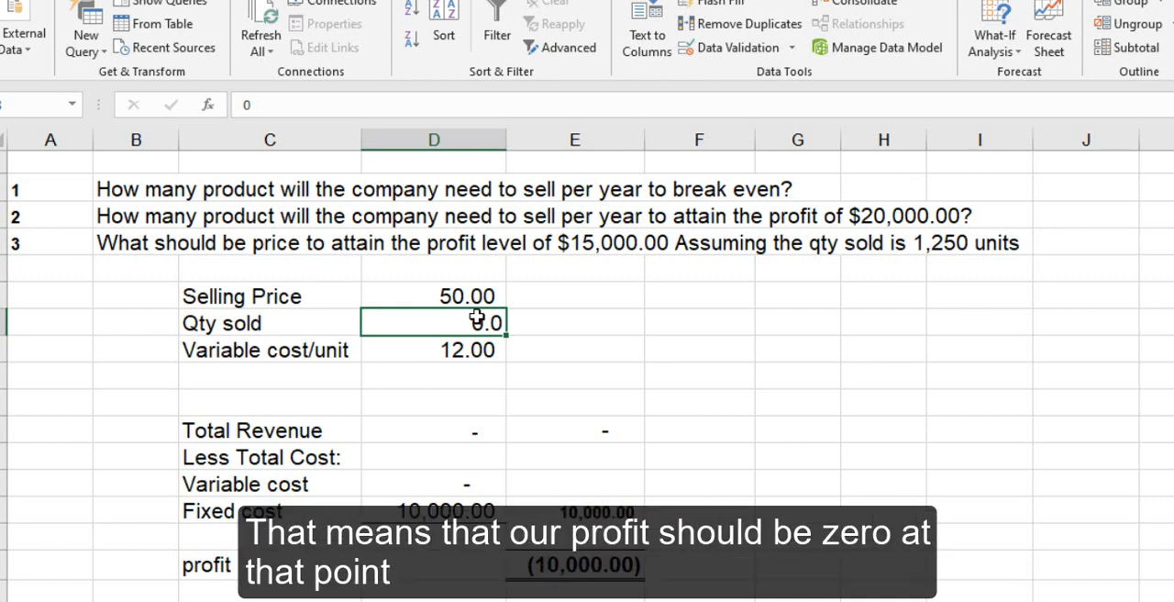
click(999, 53)
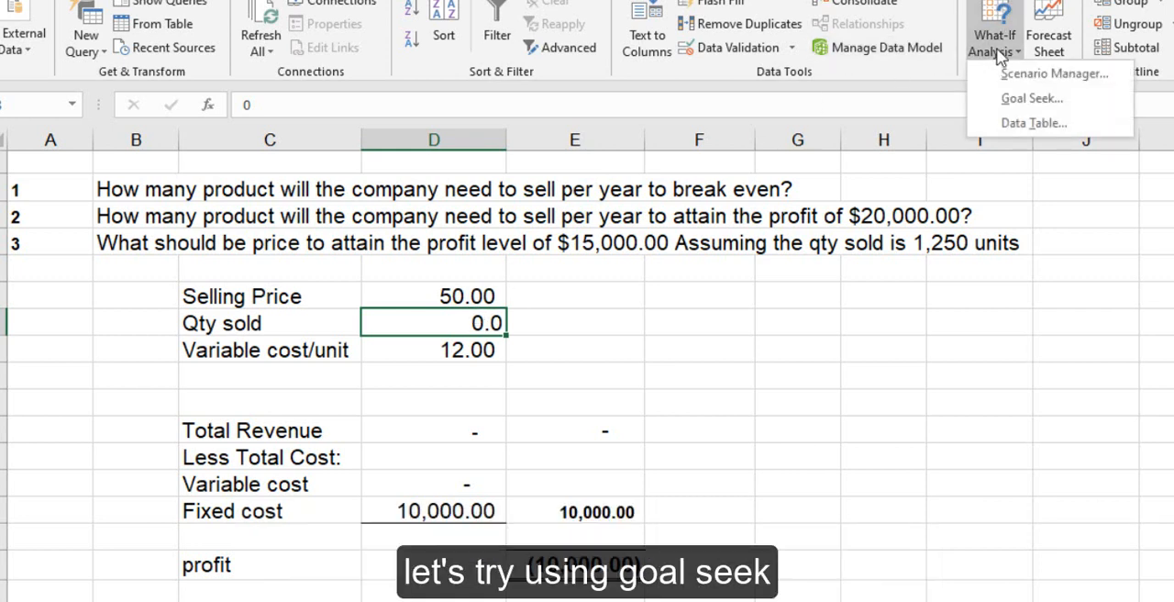
click(1023, 99)
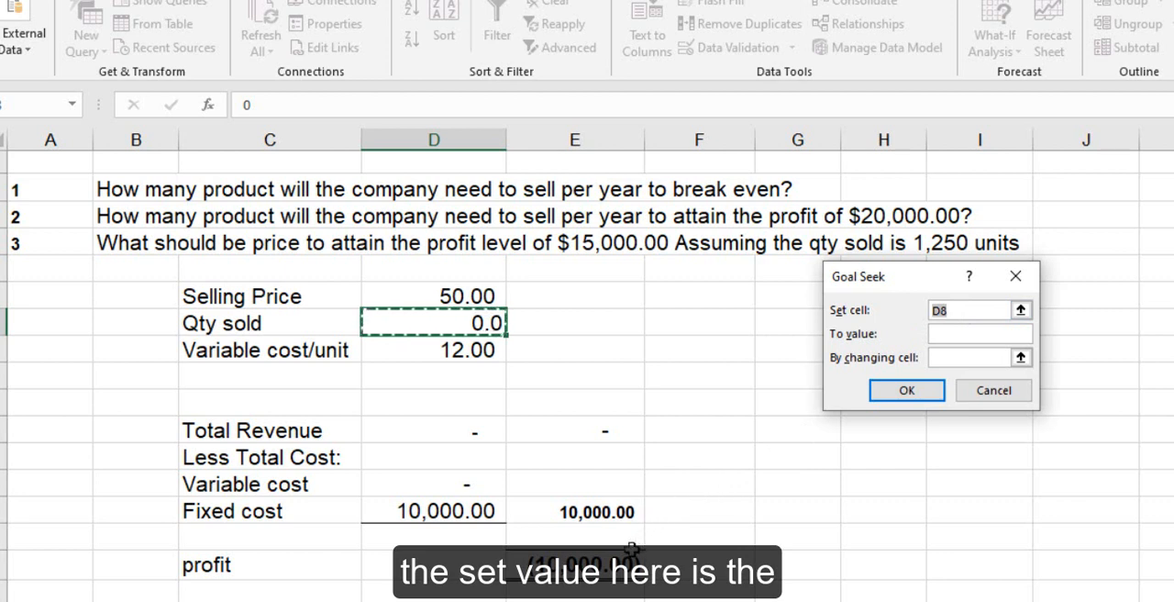
click(605, 564)
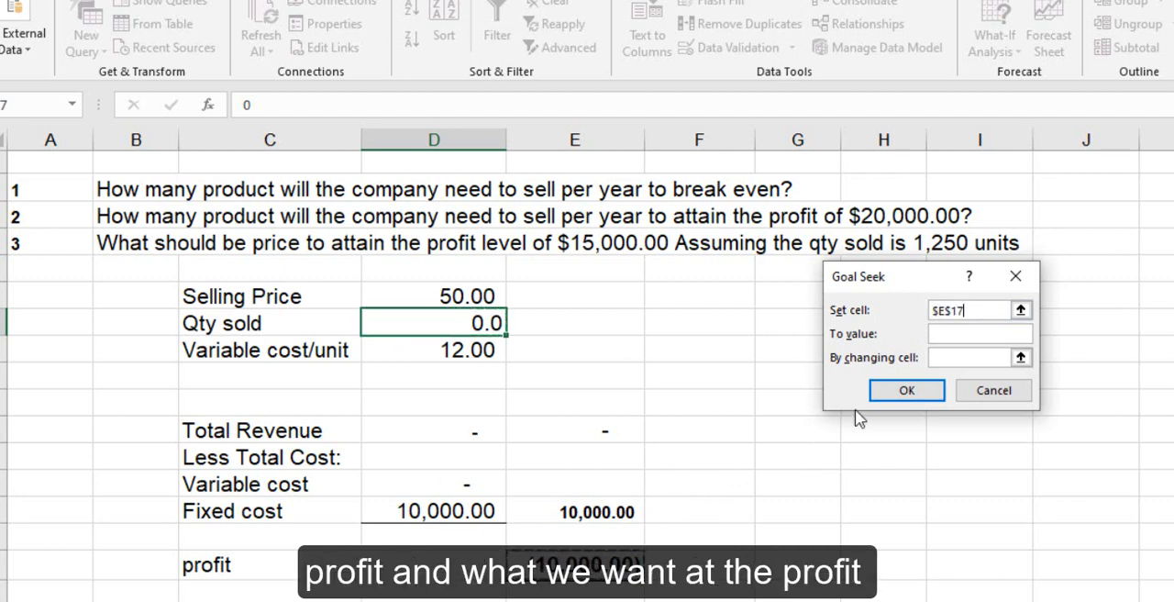
click(956, 334)
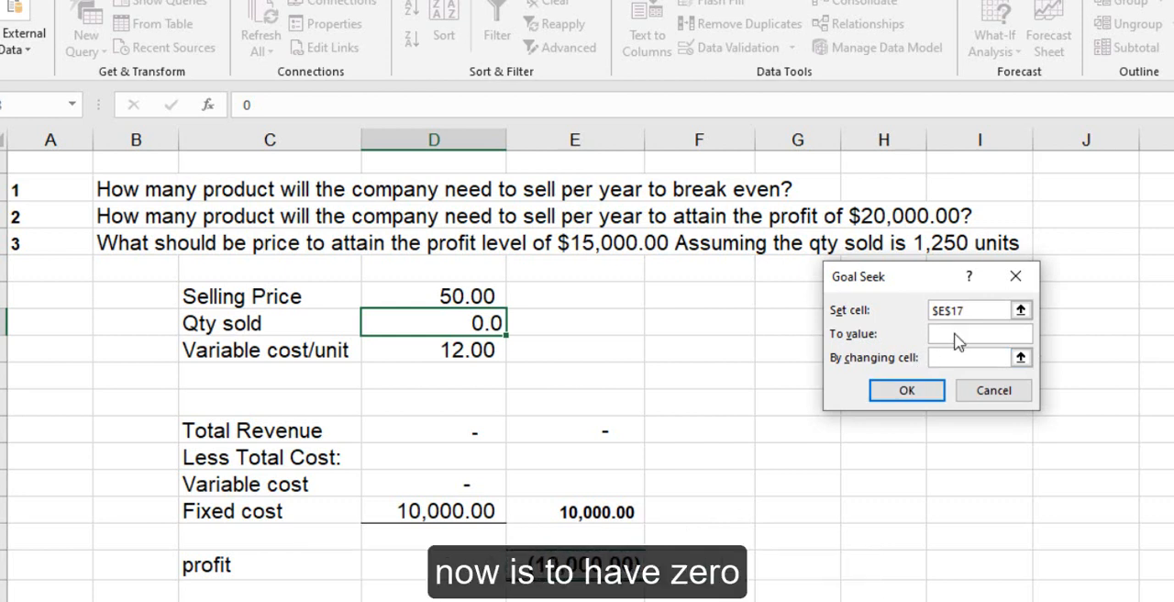
text(0)
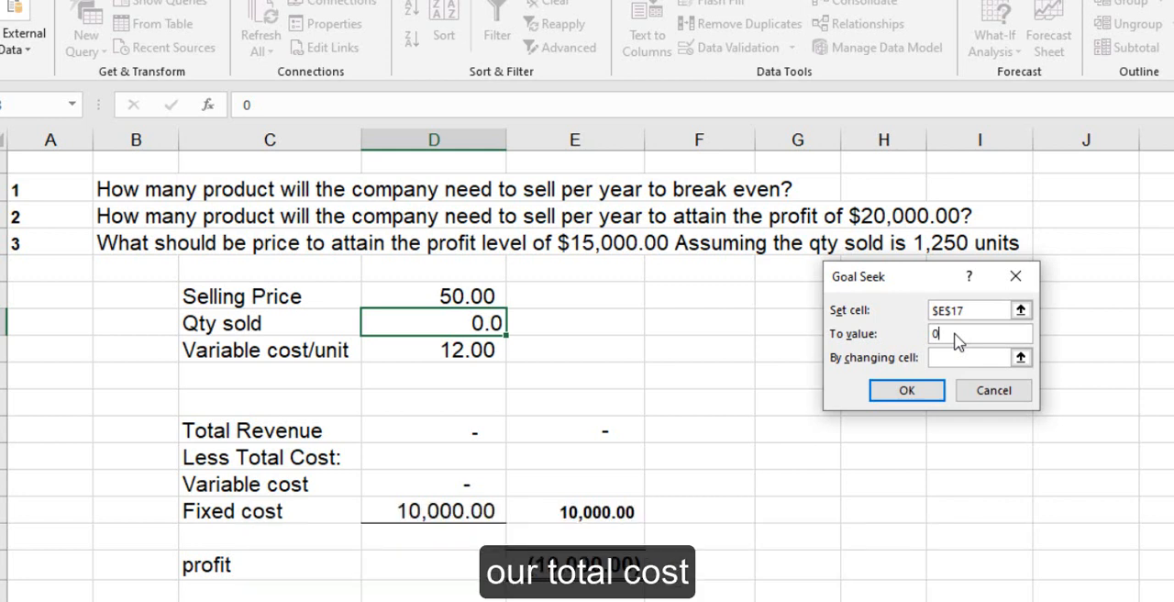
click(956, 357)
click(466, 320)
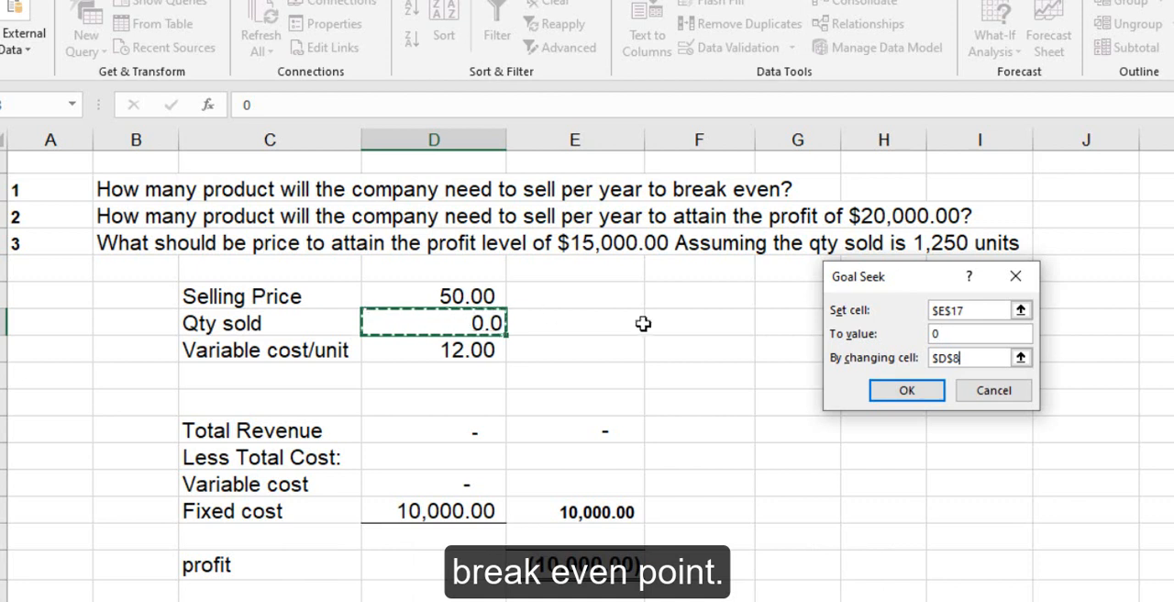
click(917, 397)
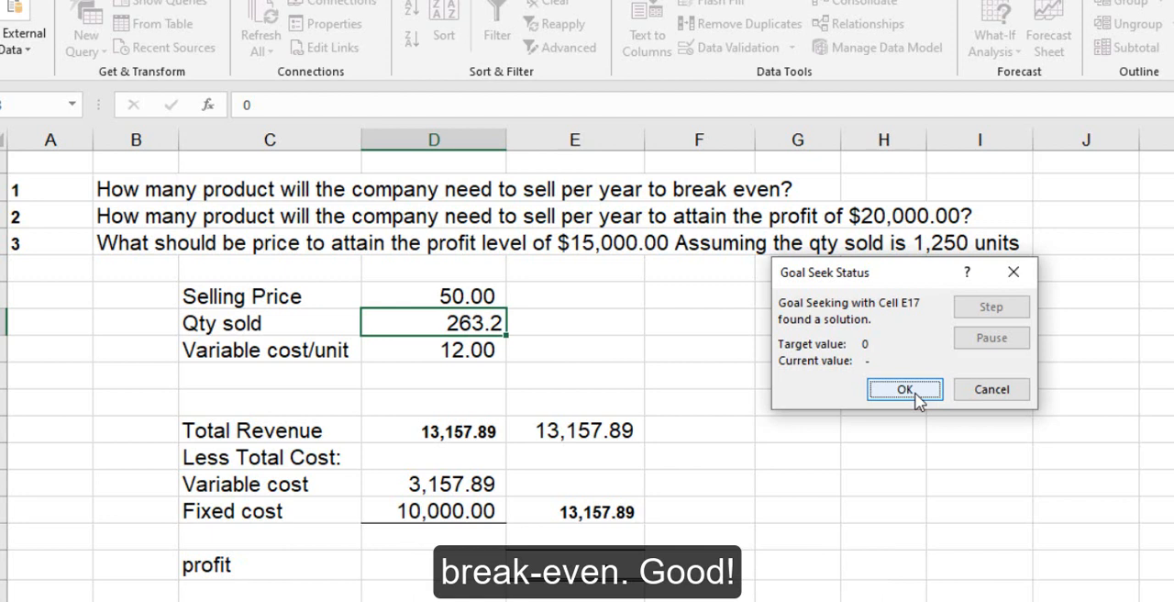
click(915, 397)
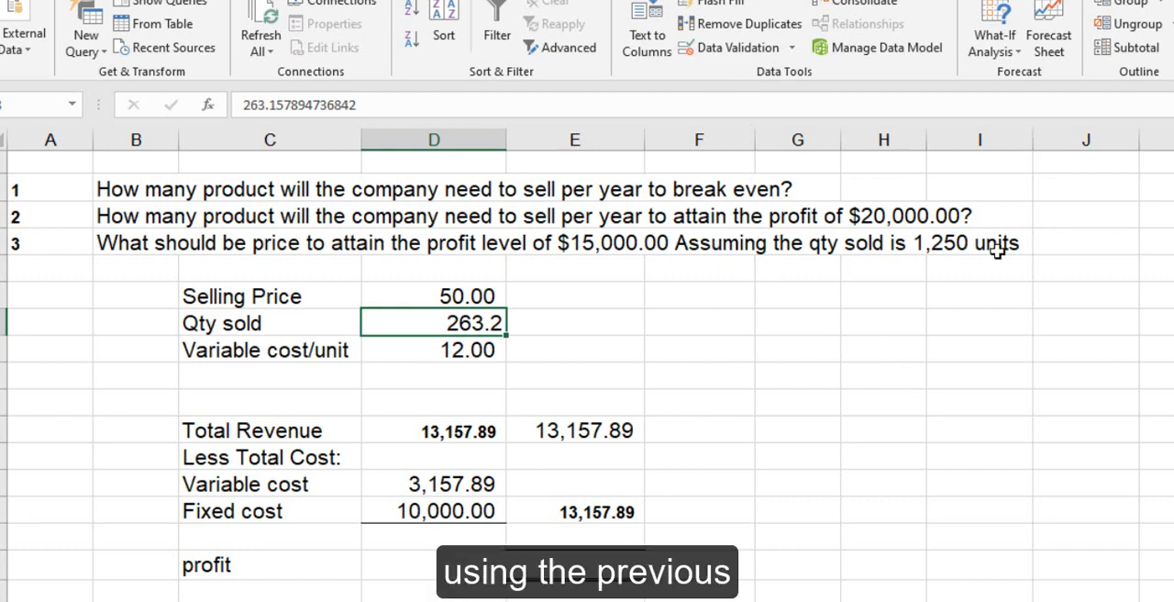
- Run Goal Seek to reach a profit of 20000 in E17 by changing the quantity sold in D8, and accept the result
click(445, 297)
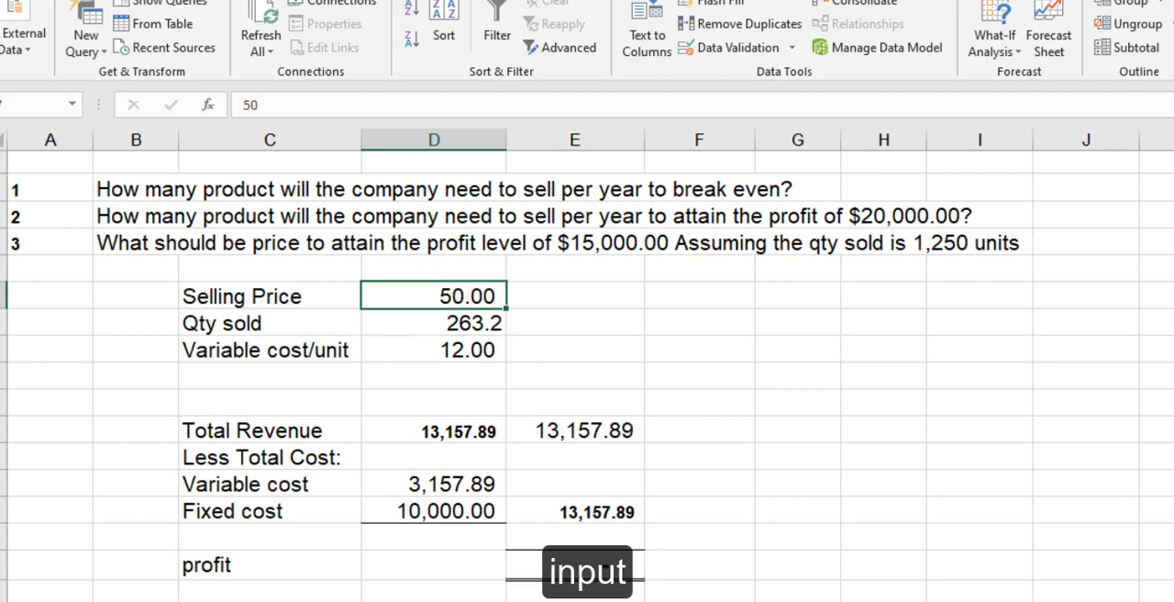
scroll(778, 266, up, 1)
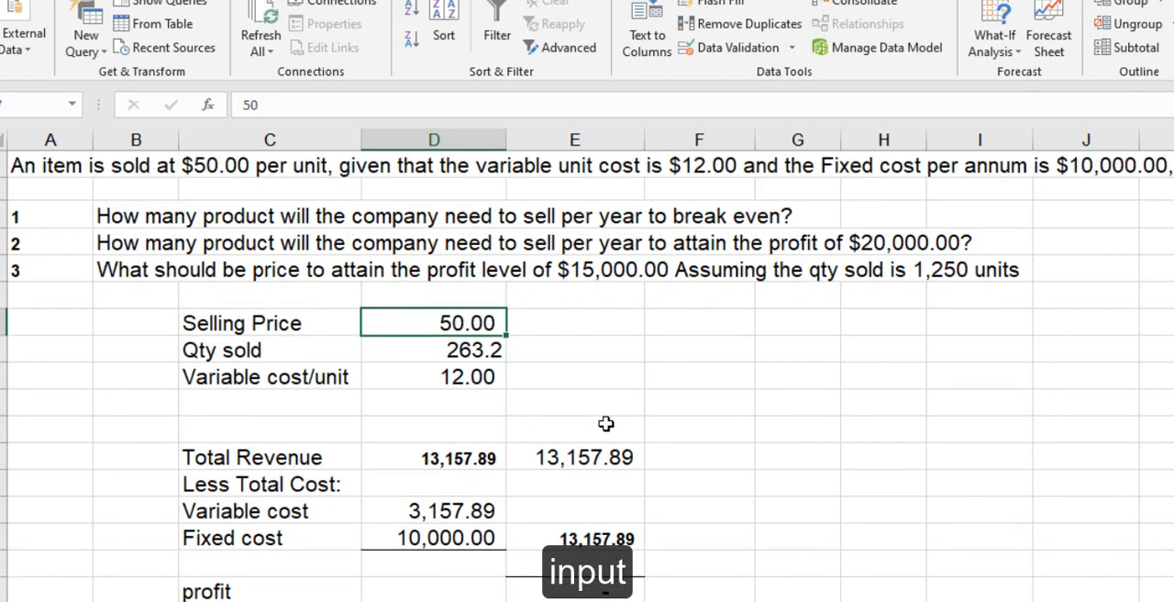
click(1000, 44)
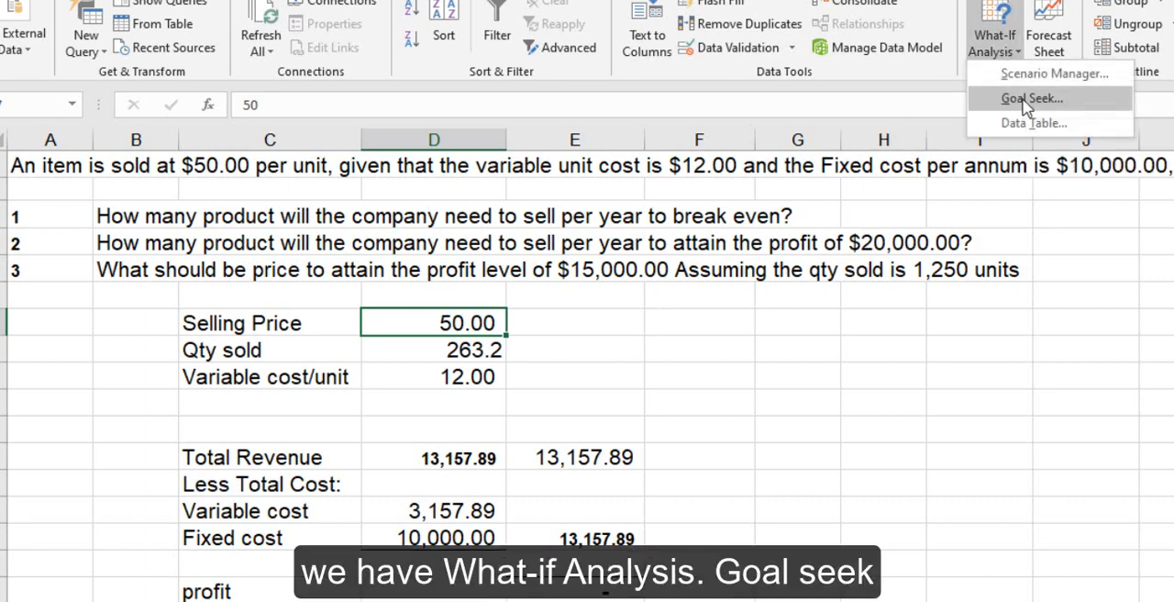
click(1025, 101)
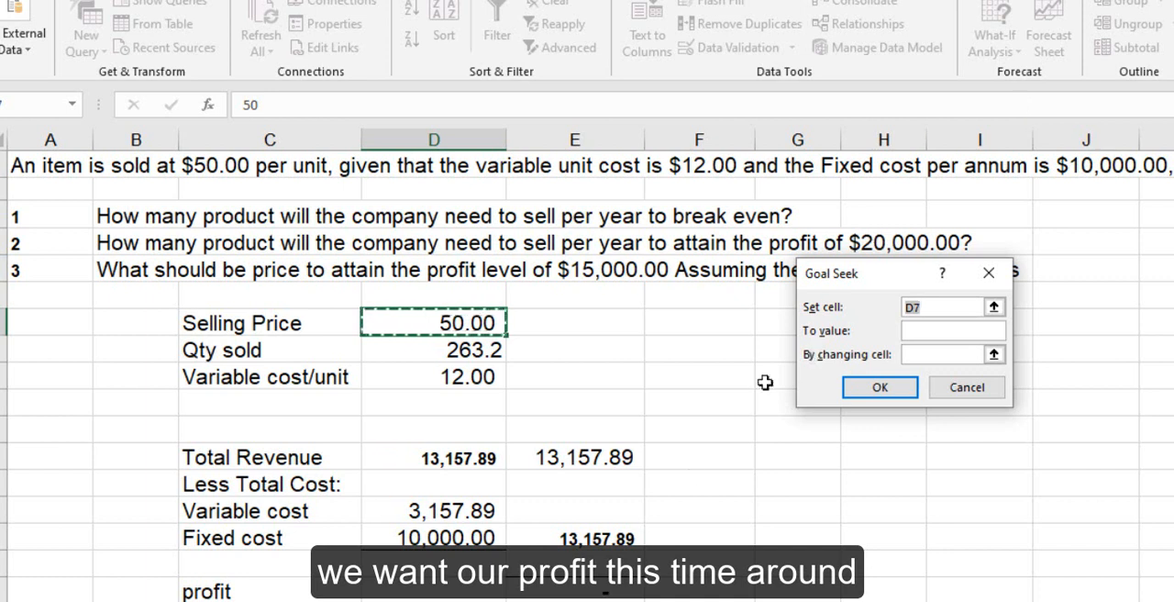
click(598, 594)
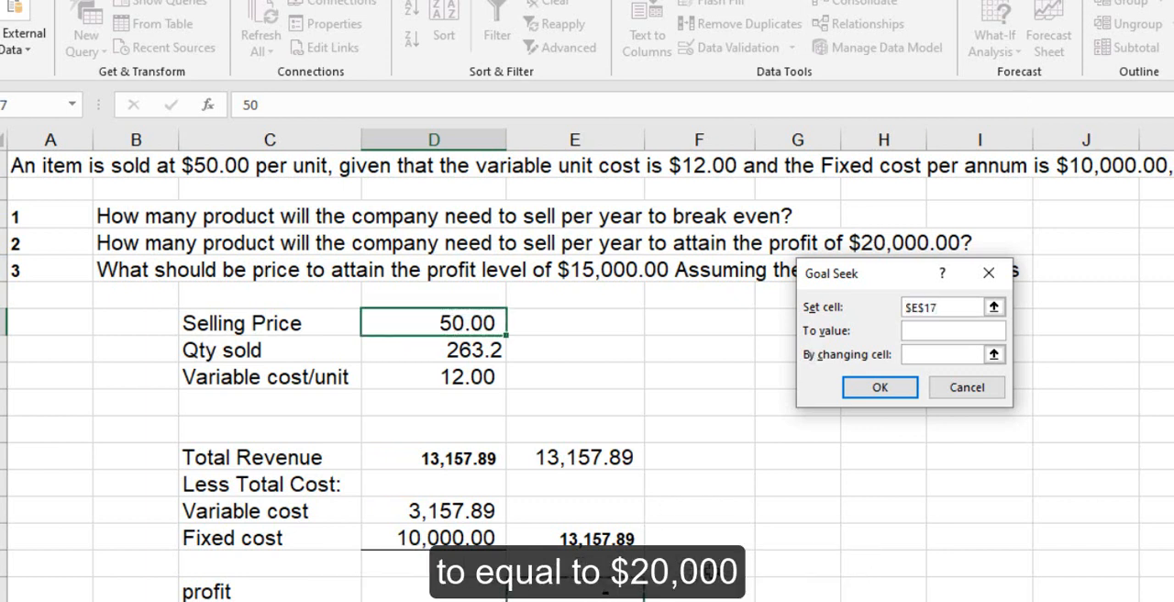
click(927, 330)
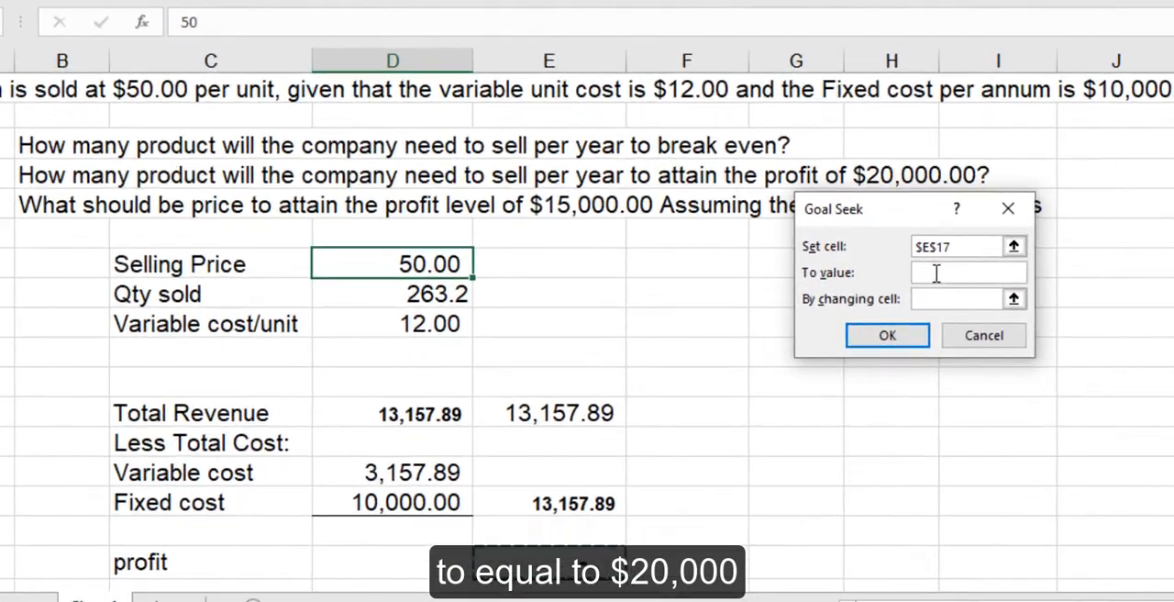
text(20000)
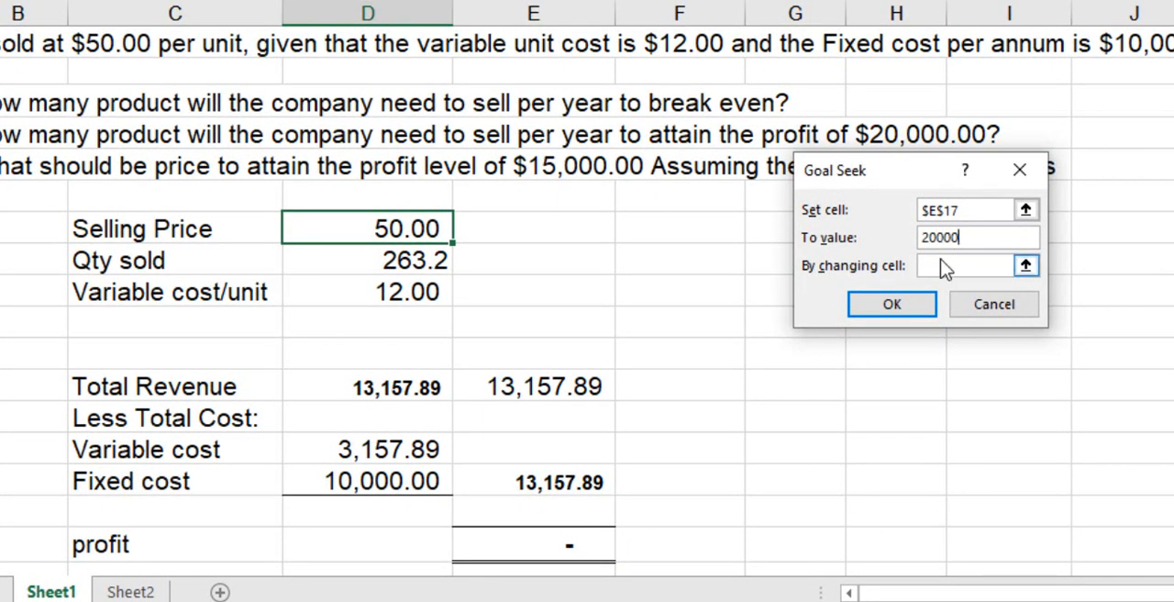
click(942, 266)
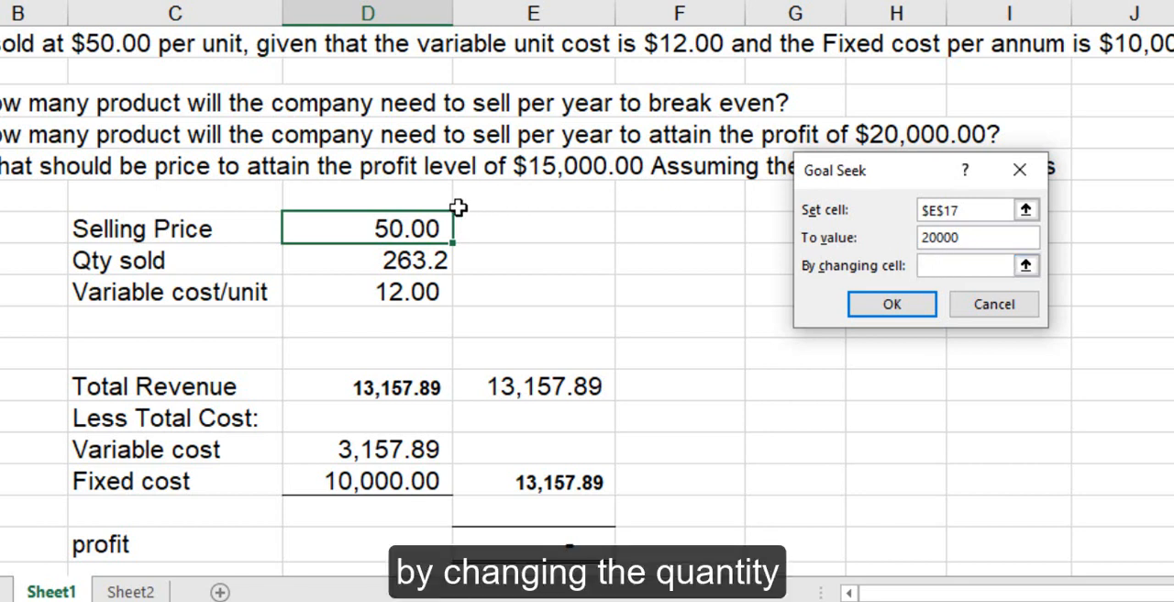
click(399, 264)
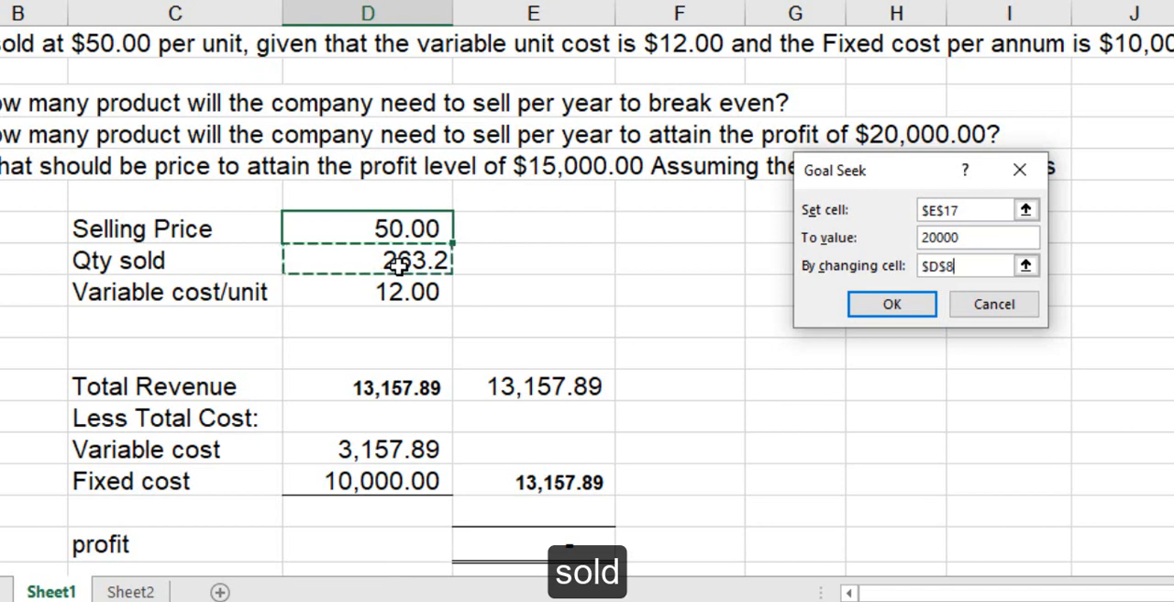
click(891, 308)
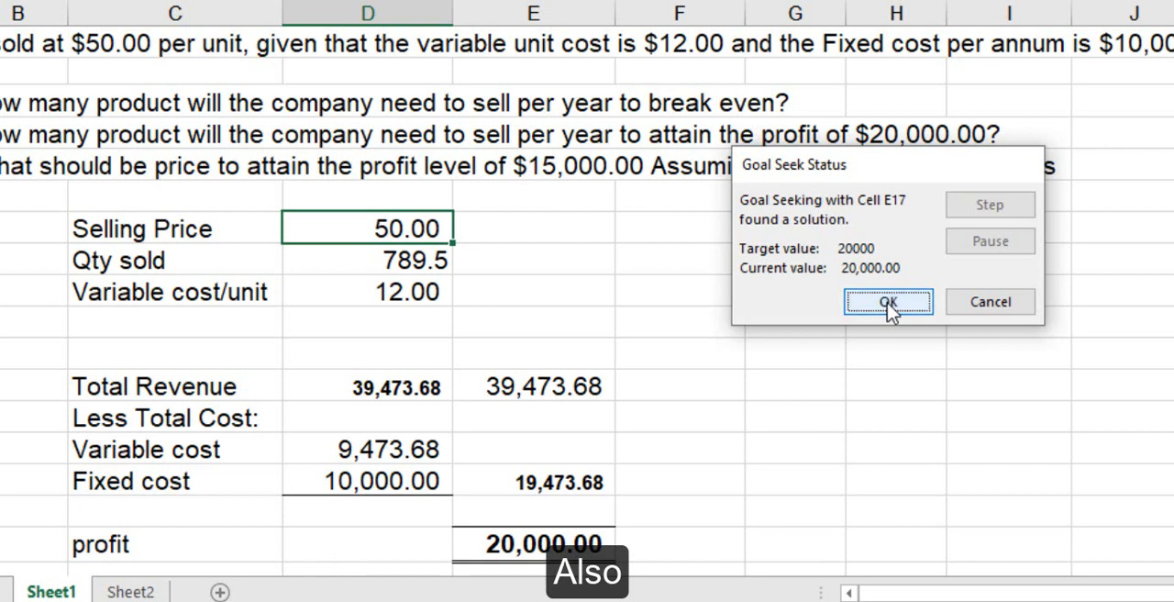
click(889, 305)
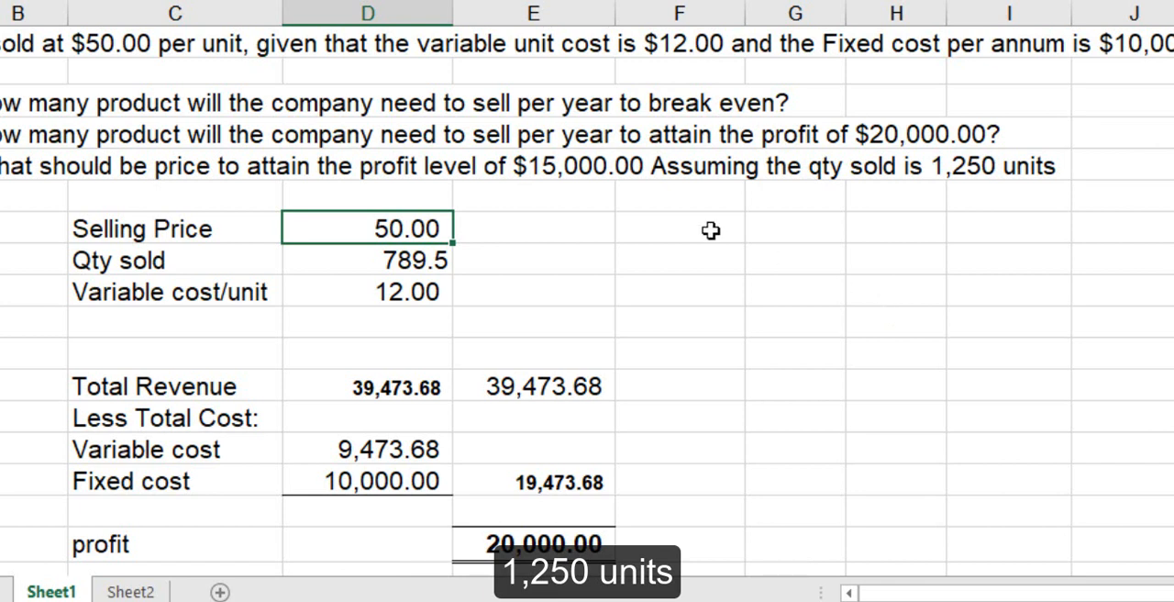
- Set the quantity sold in D8 to 1250 units
click(391, 262)
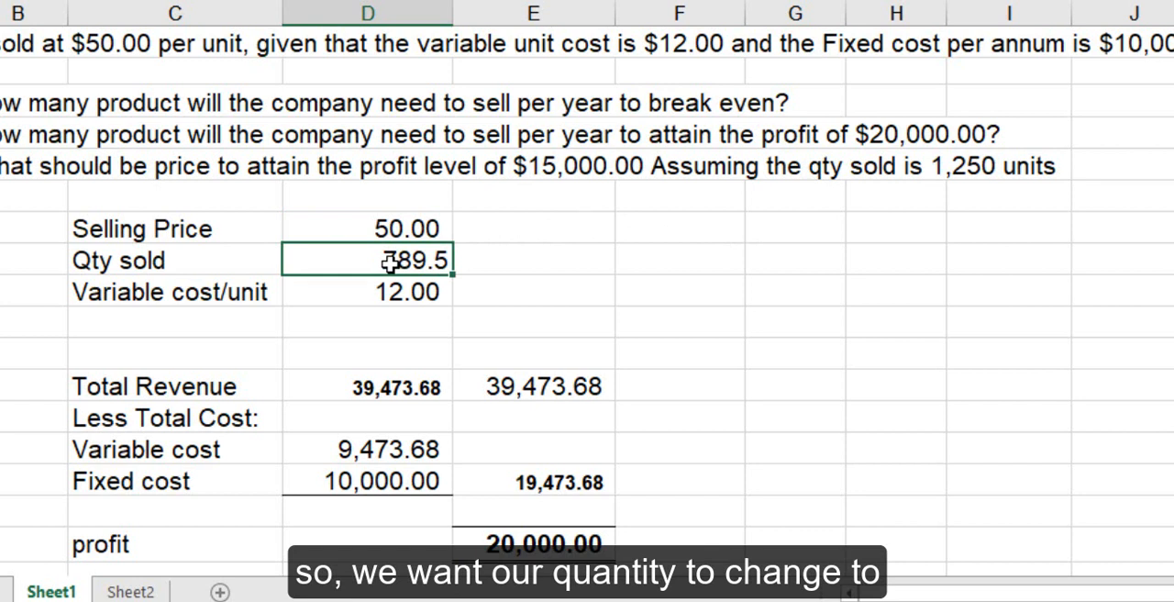
text(1250)
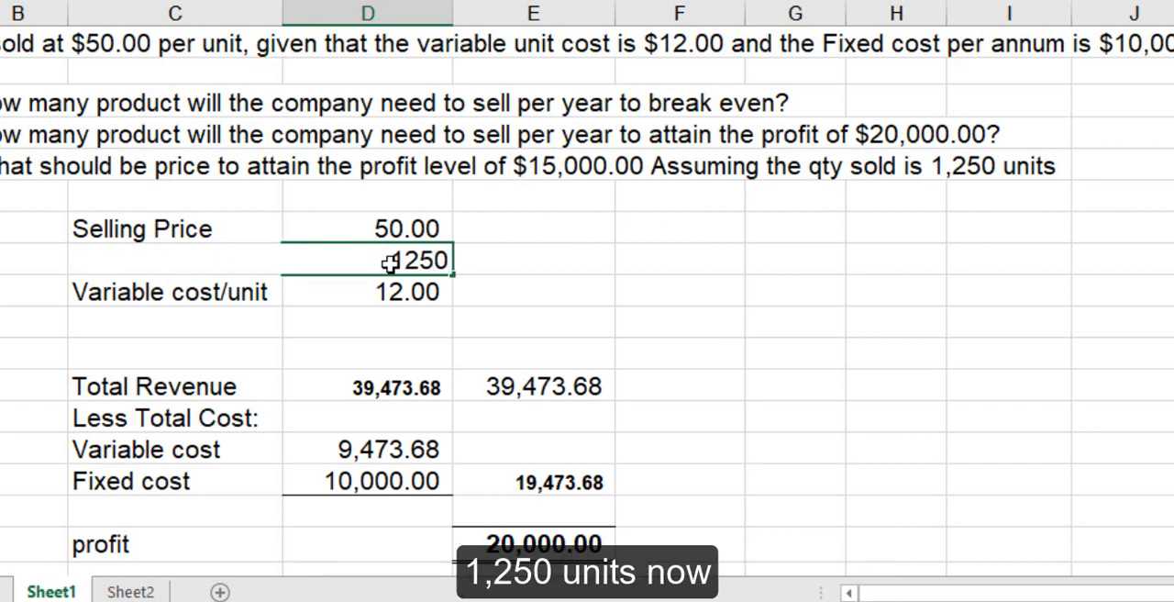
key(Tab)
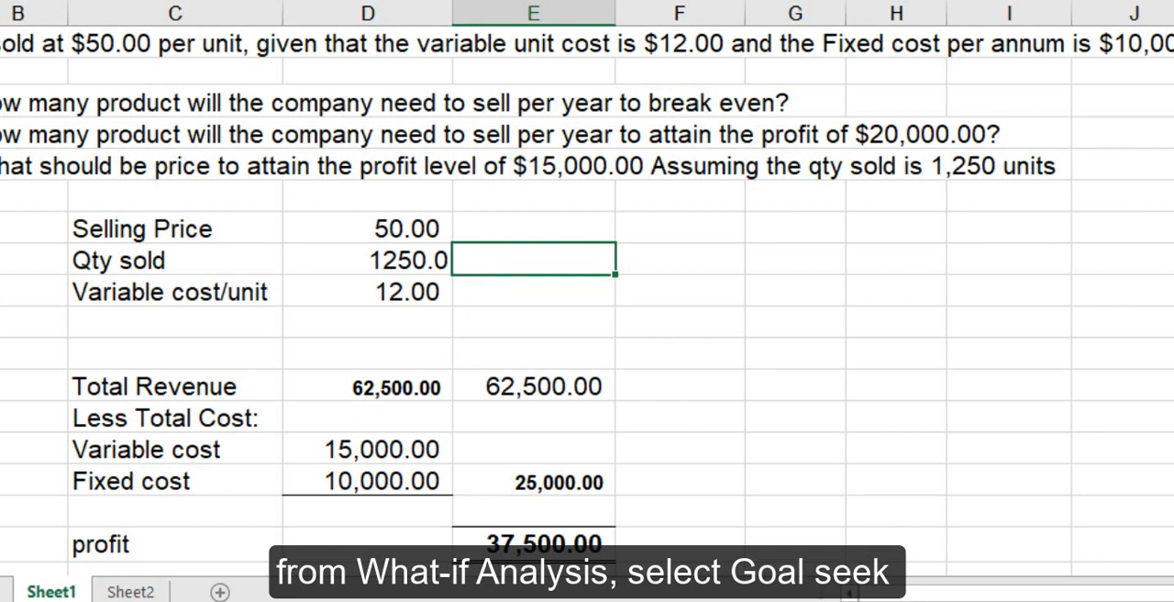
- Find the selling price in D7 that gives a profit of 15000 in E17 using Goal Seek, and keep the solution
click(1030, 0)
click(1041, 0)
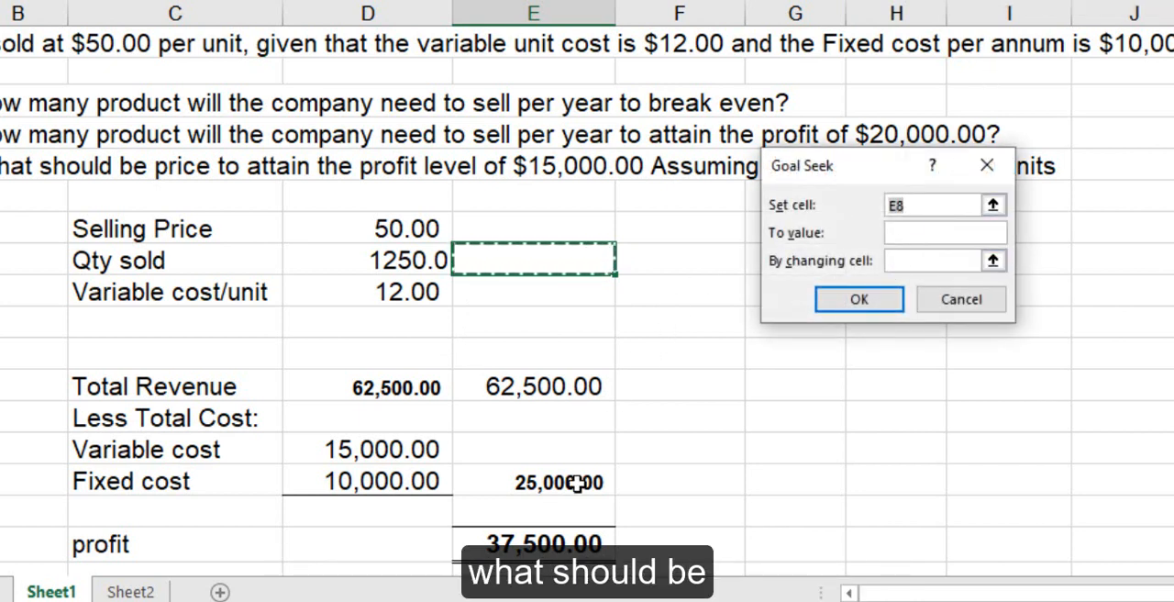
click(556, 545)
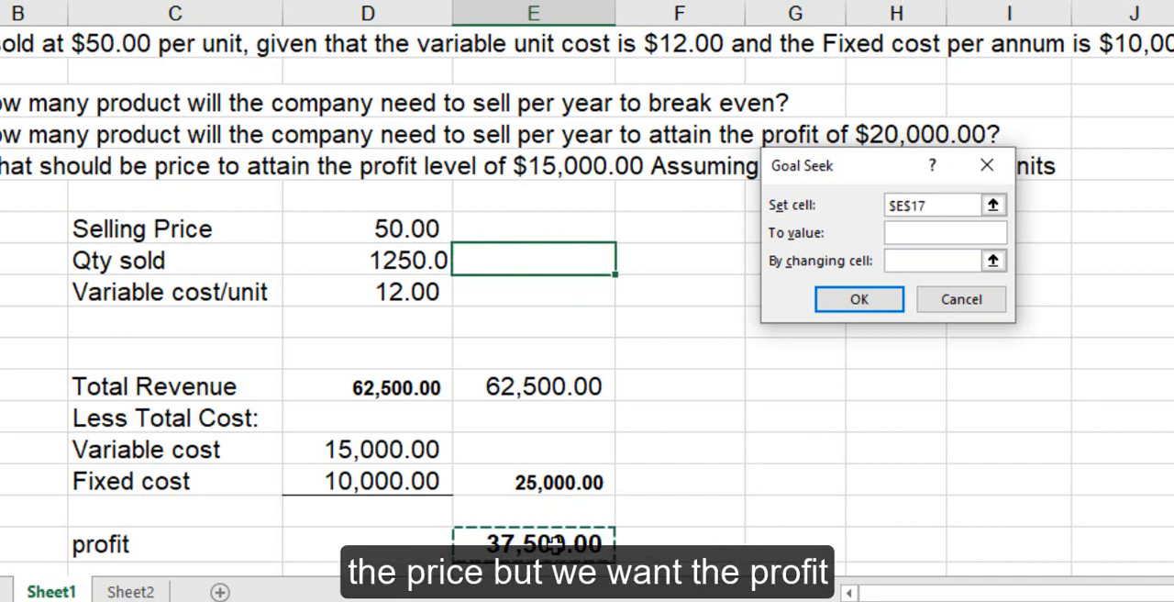
click(909, 238)
text(15000)
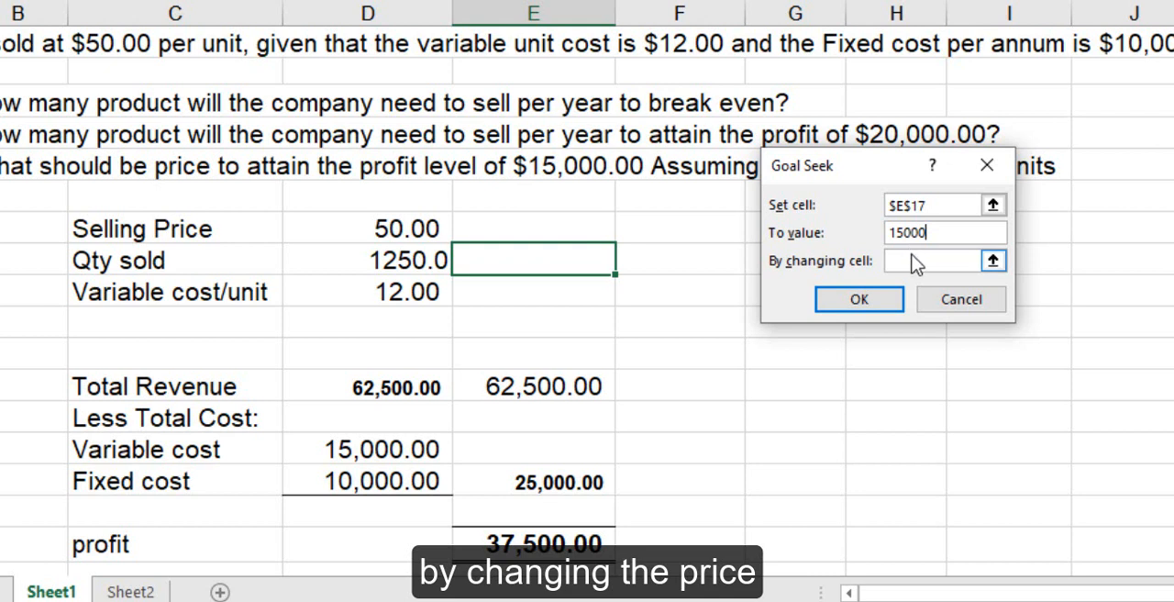
click(911, 260)
click(417, 226)
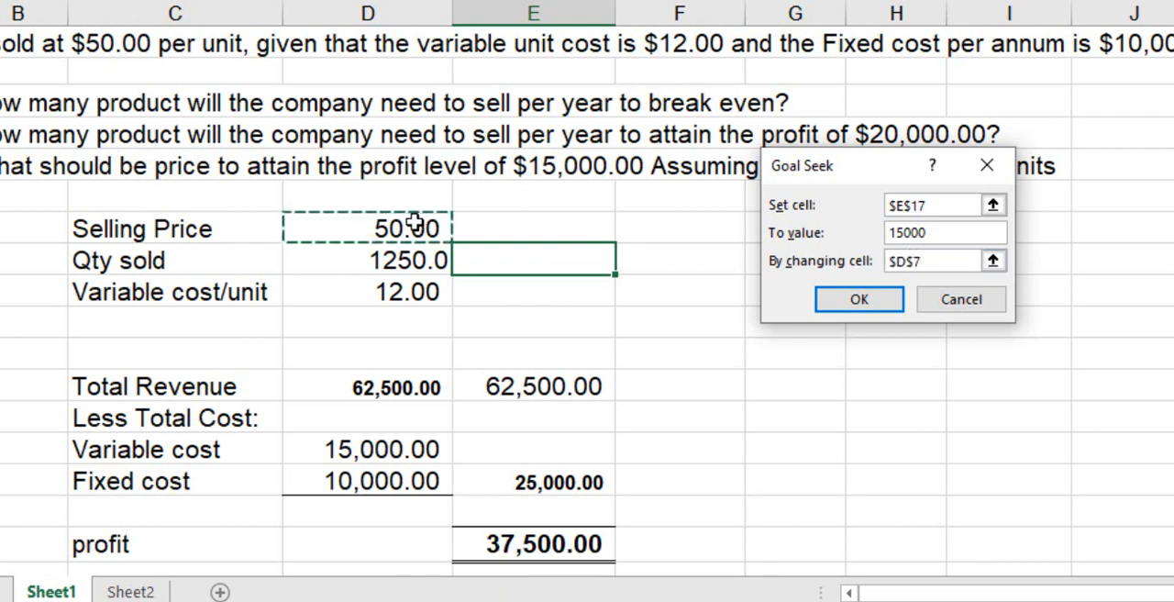
click(853, 307)
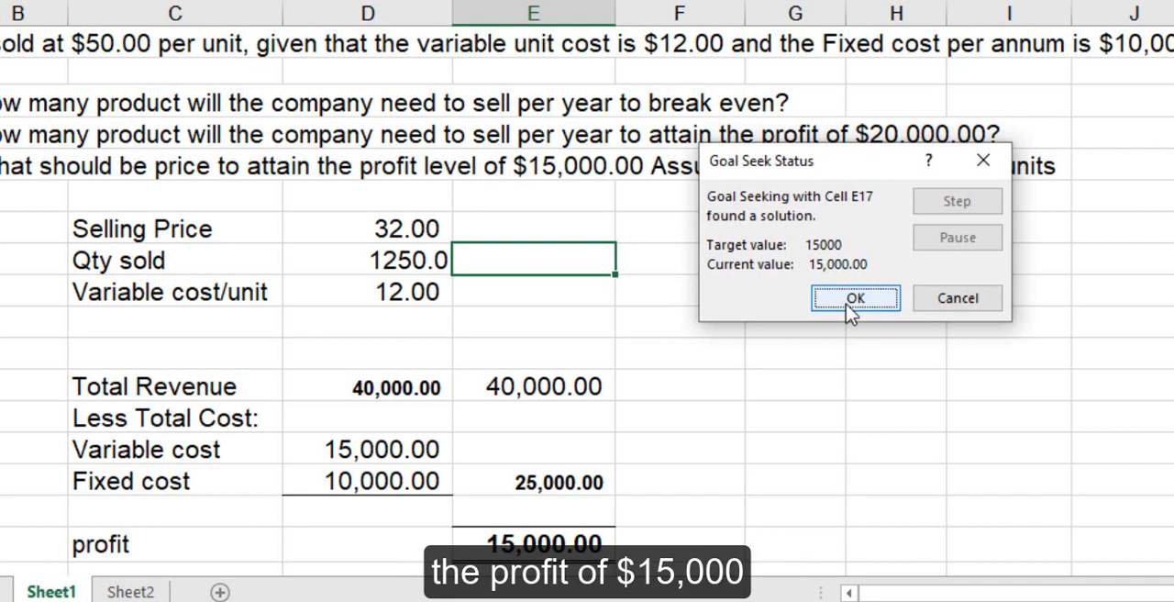
click(853, 302)
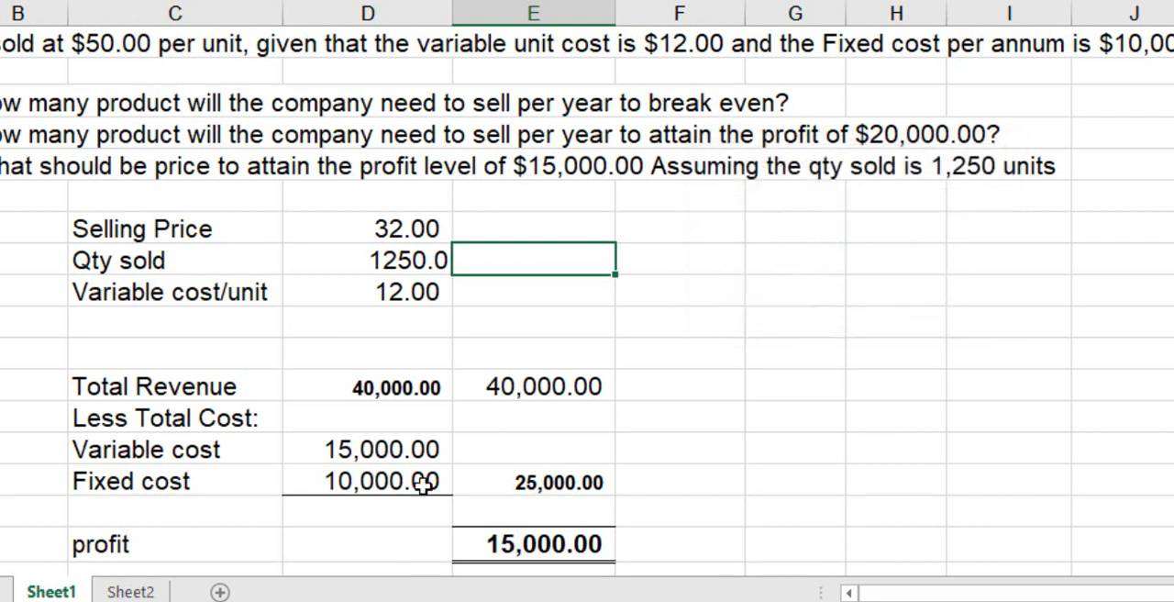